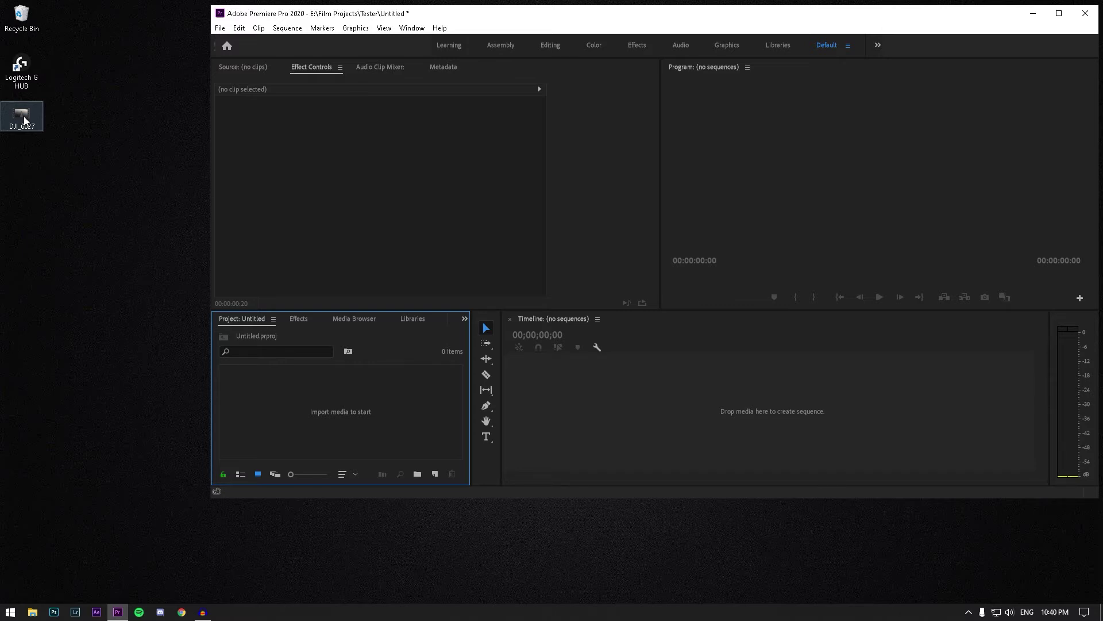
Drag DJI_0027.MP4 from the desktop into the Project panel.
drag(24, 121, 325, 421)
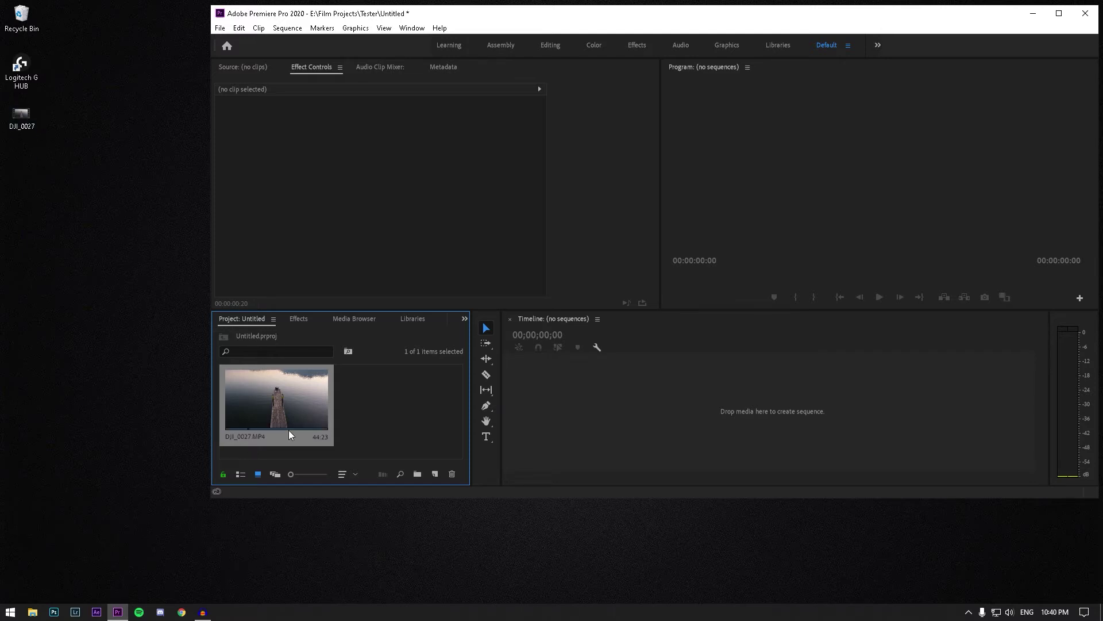
Maximize the window and confirm DJI_0027.MP4 is 2720 x 1530 at 23.976 fps in Properties.
double_click(422, 16)
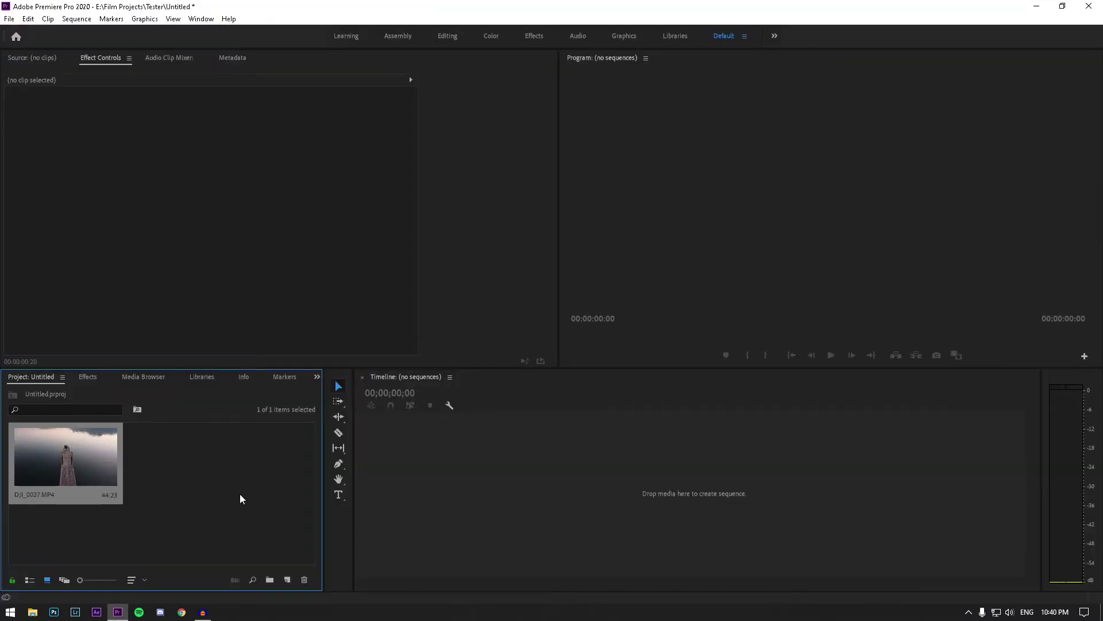
right_click(56, 467)
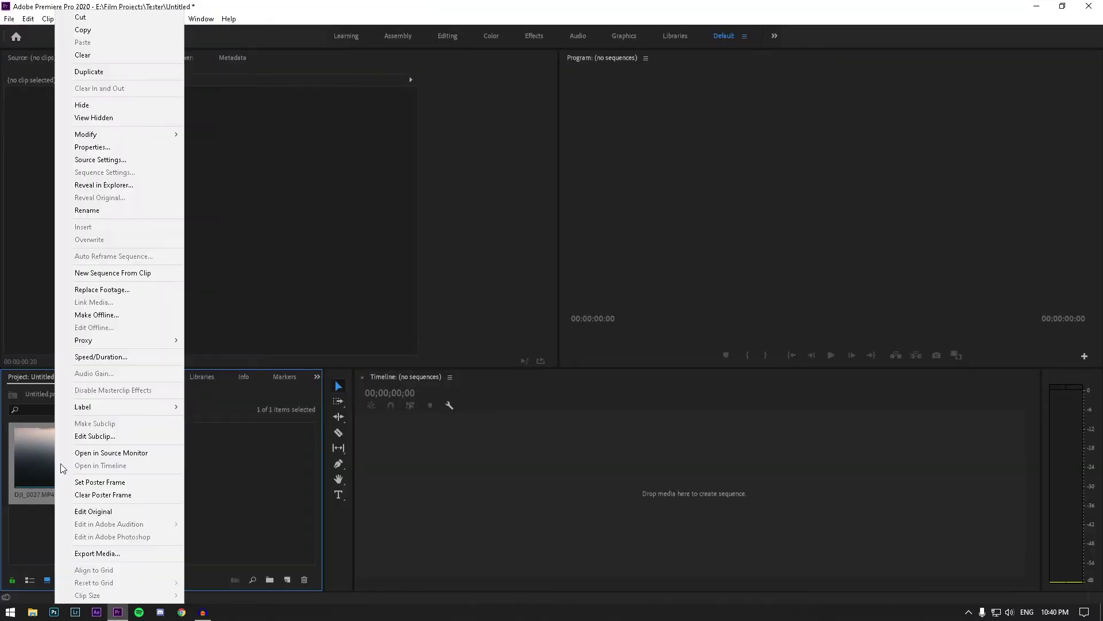
click(98, 150)
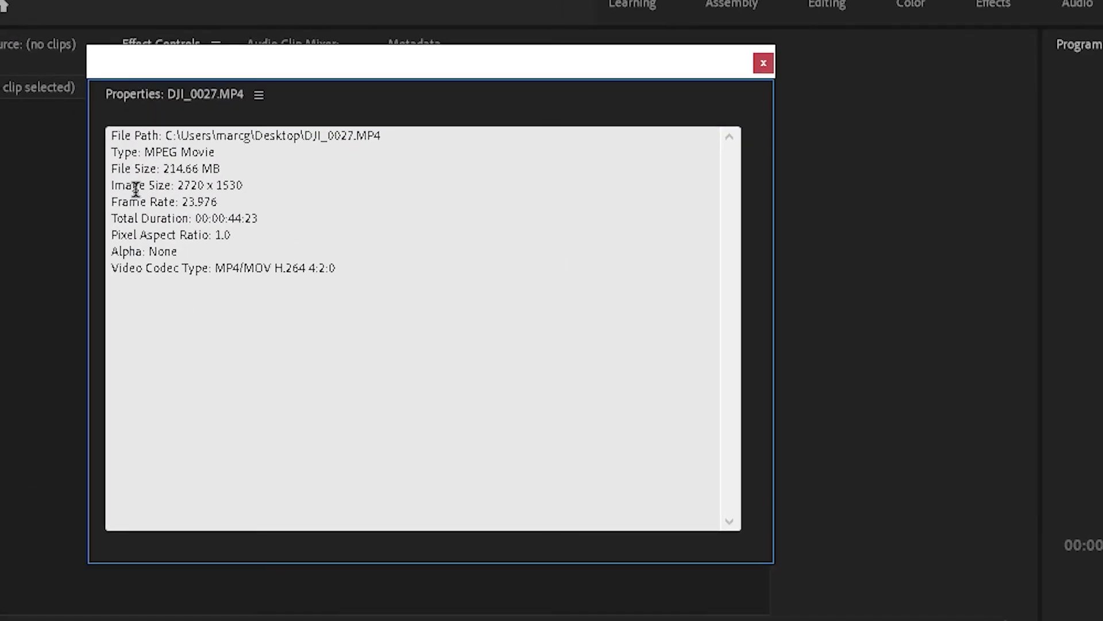
drag(184, 185, 244, 186)
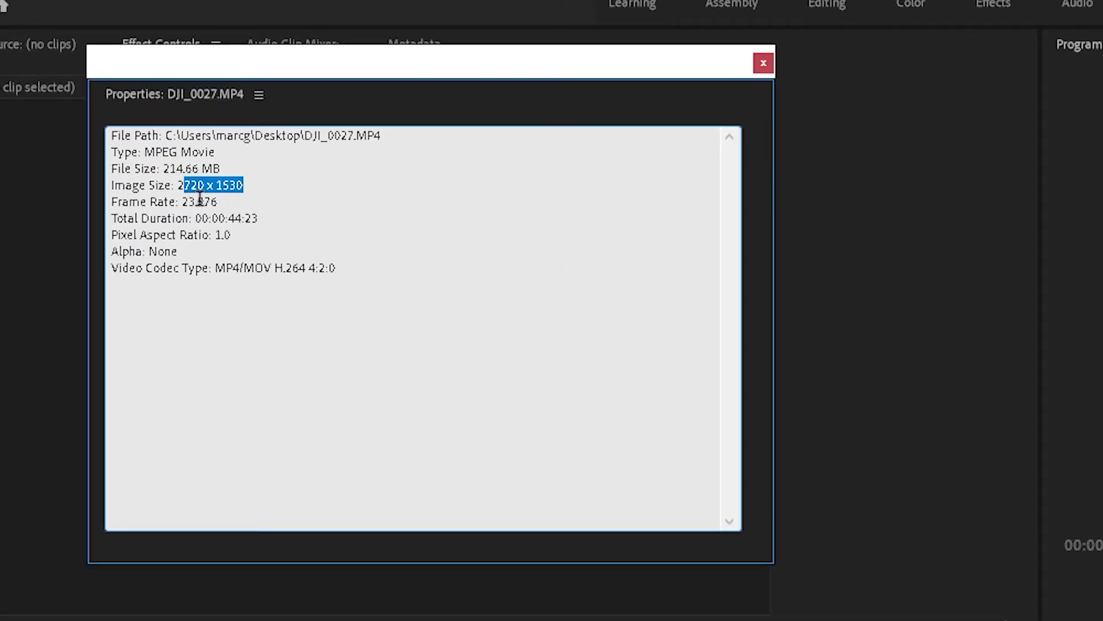
double_click(200, 201)
click(199, 201)
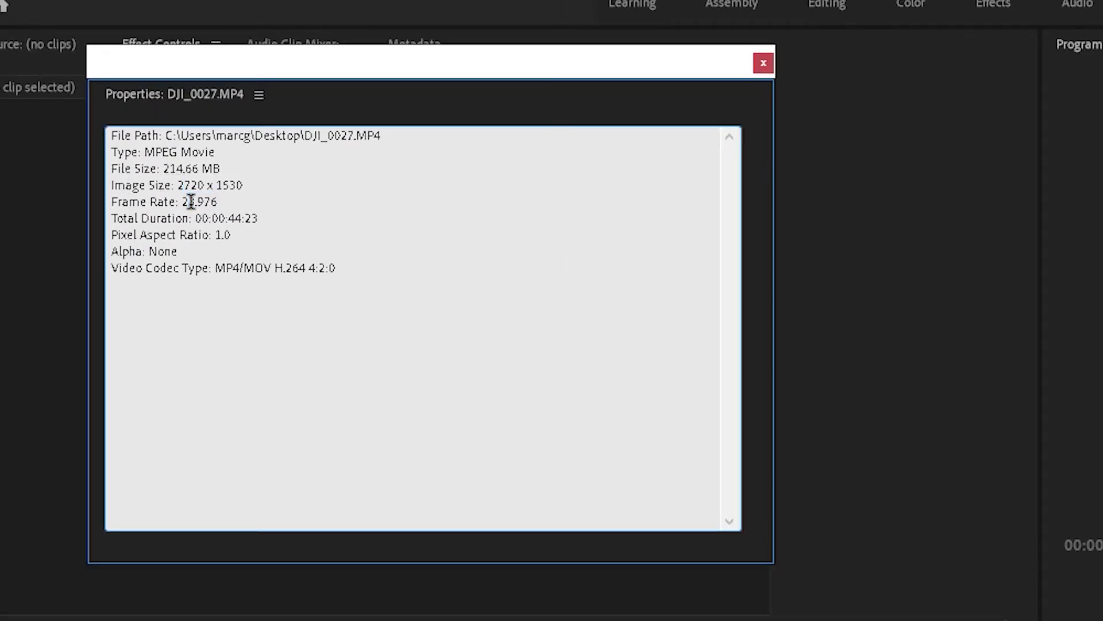
click(759, 56)
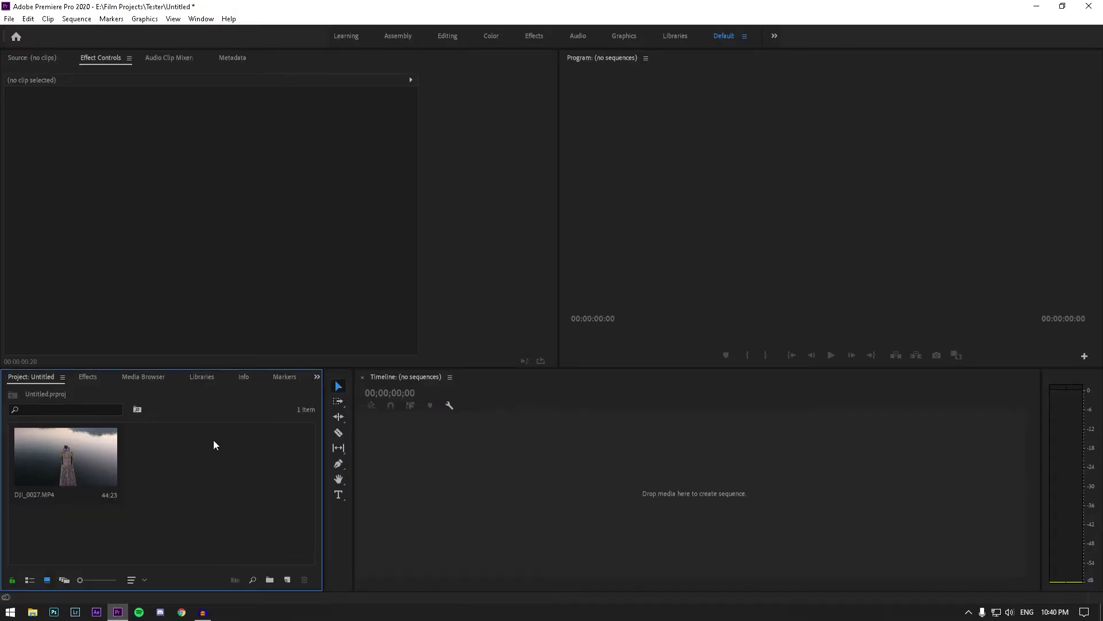
Create a new sequence with frame size 1080 horizontal by 1920 vertical.
right_click(213, 443)
mouse_move(267, 290)
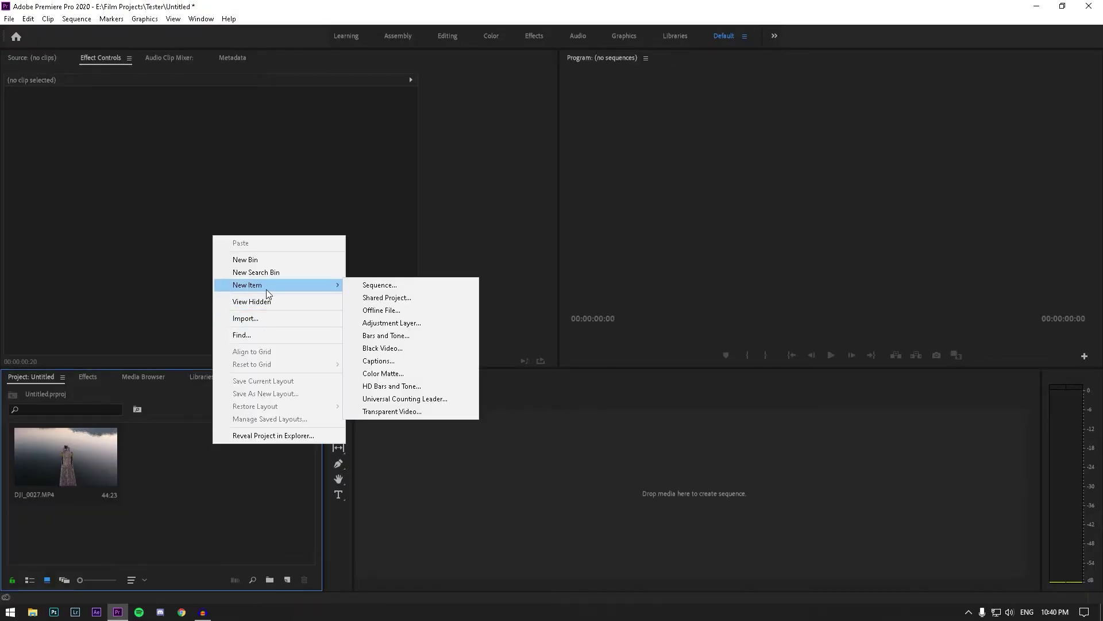
click(379, 285)
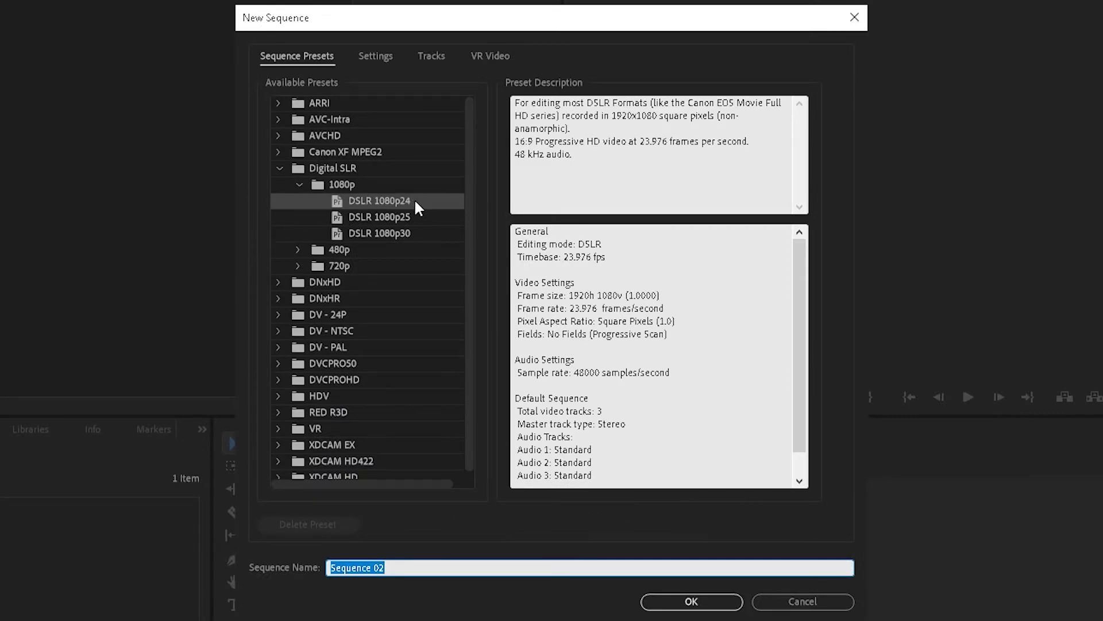
click(374, 63)
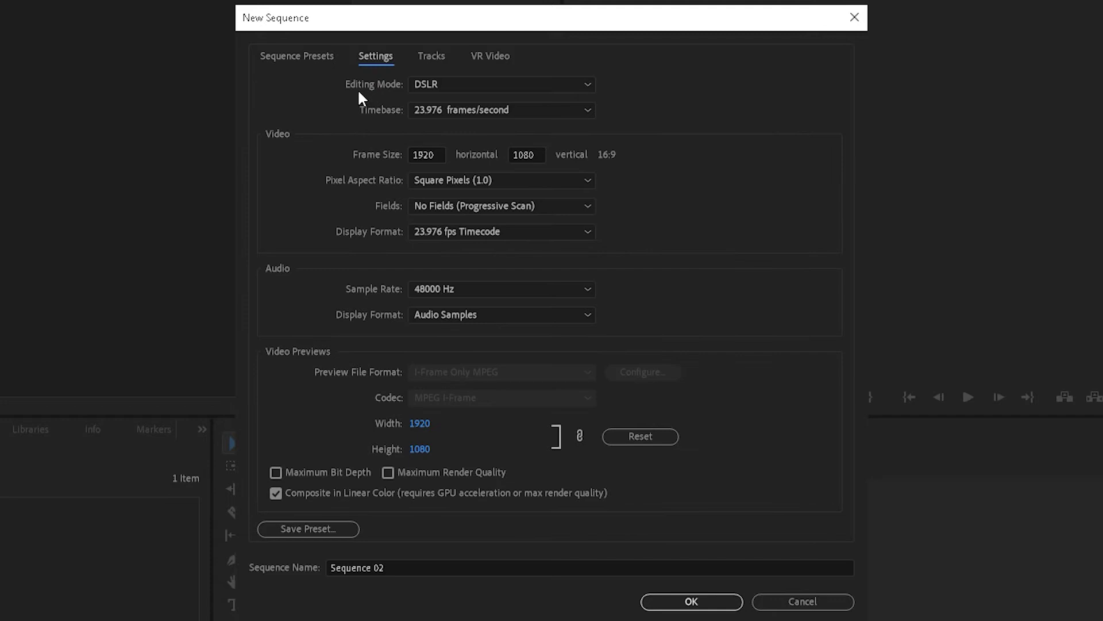
click(439, 151)
double_click(439, 154)
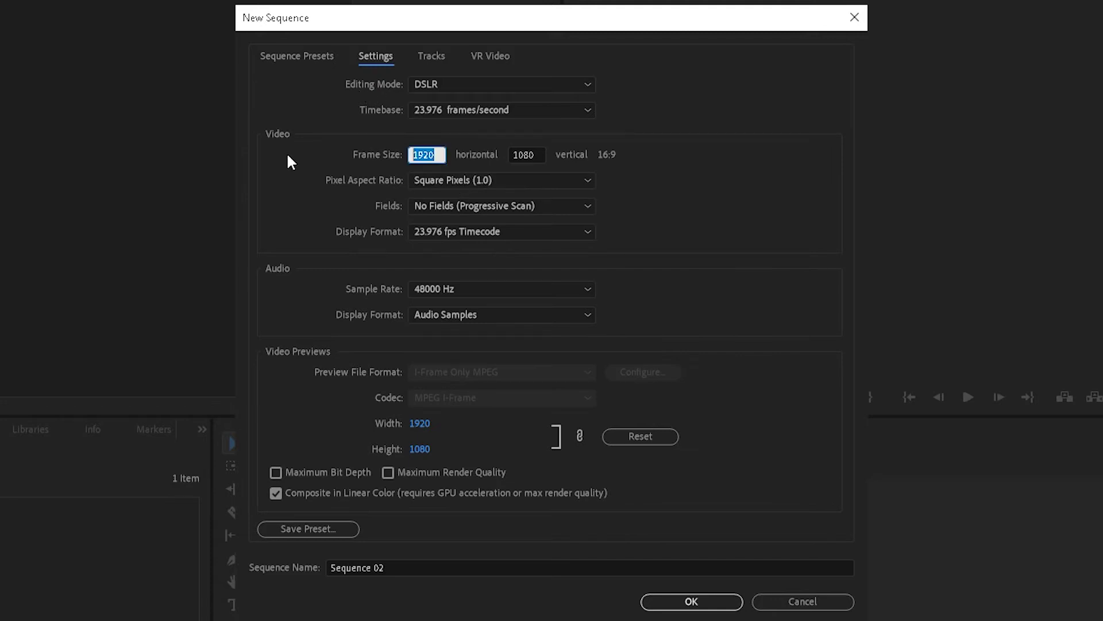
text(1080)
double_click(536, 151)
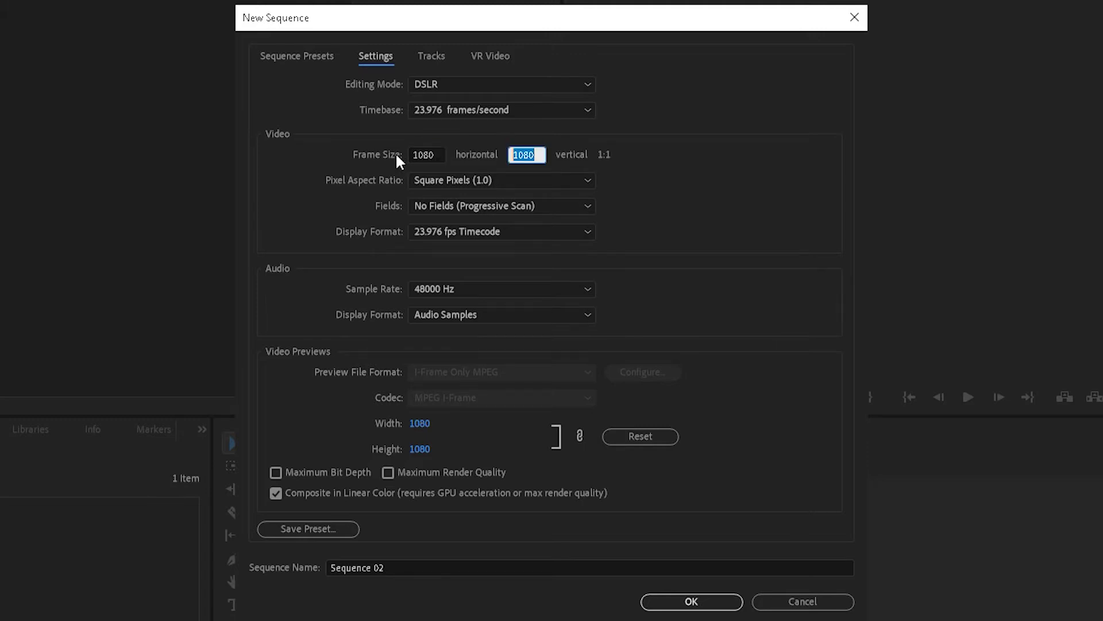
text(1920)
click(608, 153)
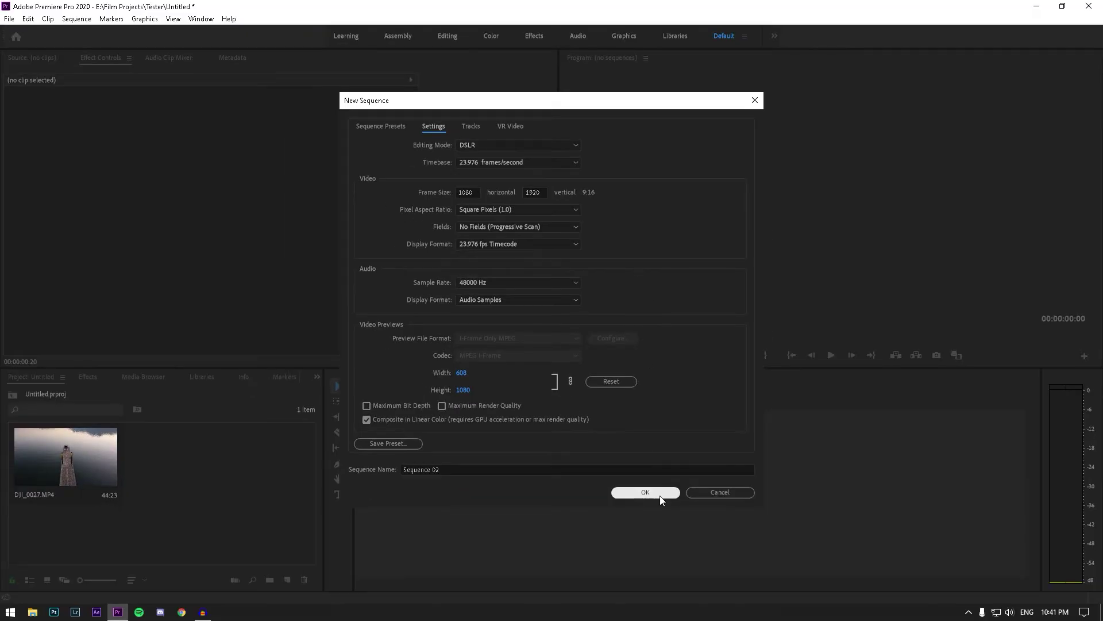
click(645, 492)
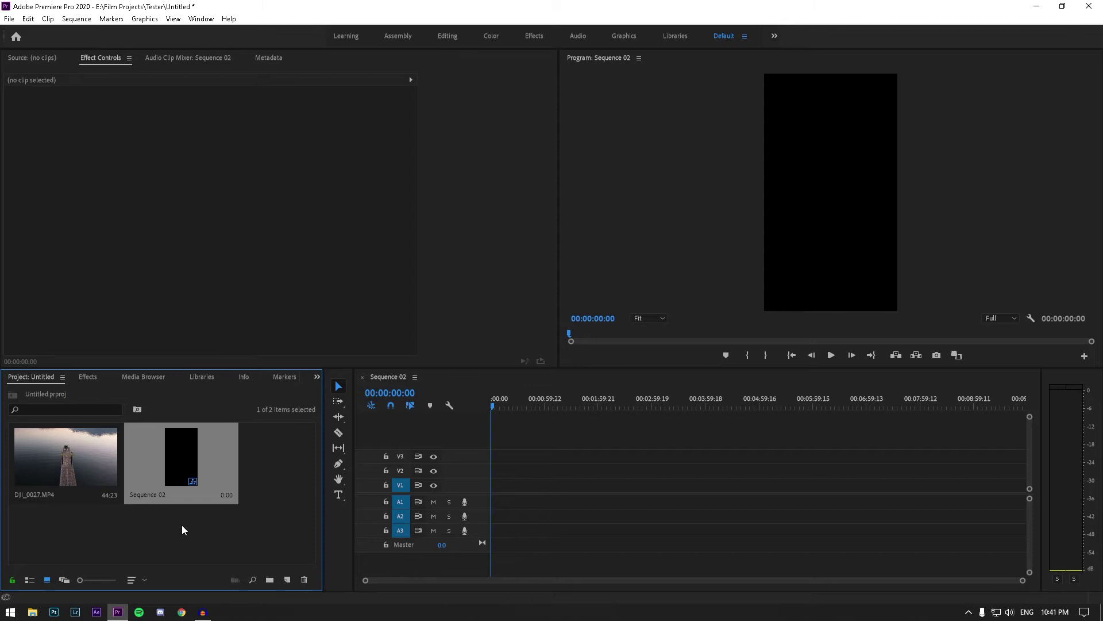
Open DJI_0027.MP4 in the Source monitor and mark In at 00:00:07:20.
click(54, 470)
double_click(53, 470)
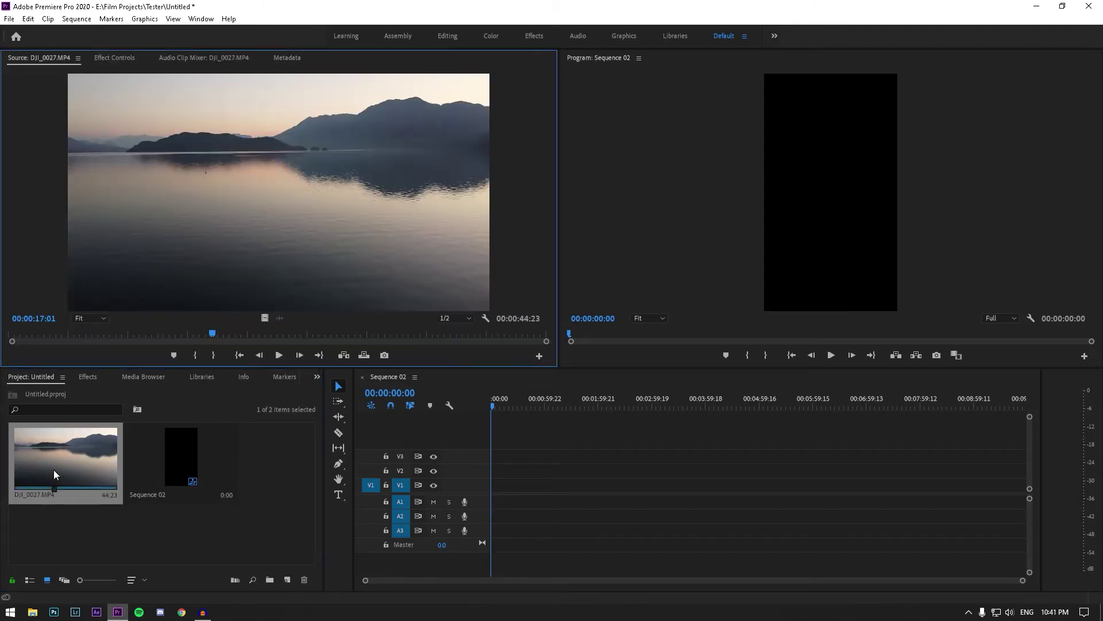
click(112, 333)
drag(101, 332, 95, 333)
key(i)
click(285, 355)
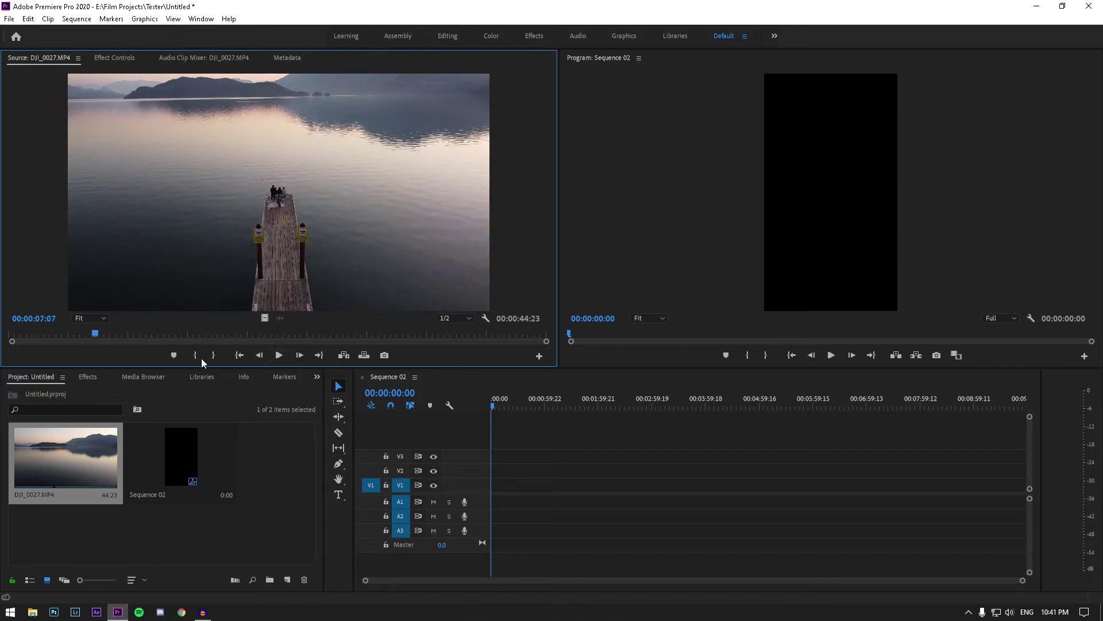
Mark Out at 00:00:20:01 and place the clip on V1, keeping existing sequence settings.
drag(145, 333, 249, 332)
key(o)
click(286, 355)
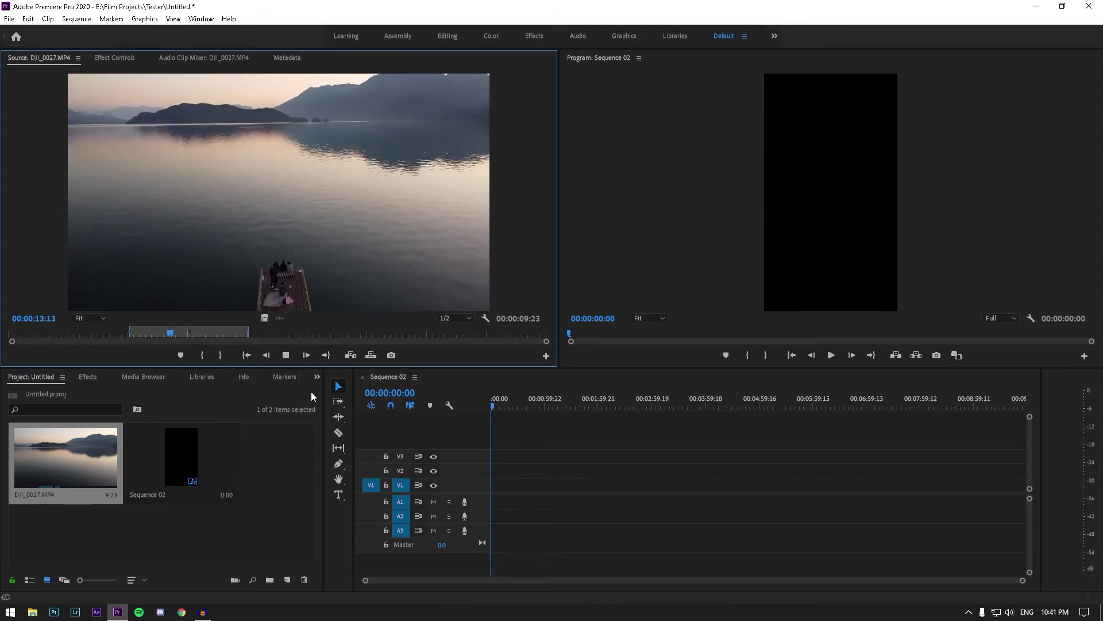
click(283, 356)
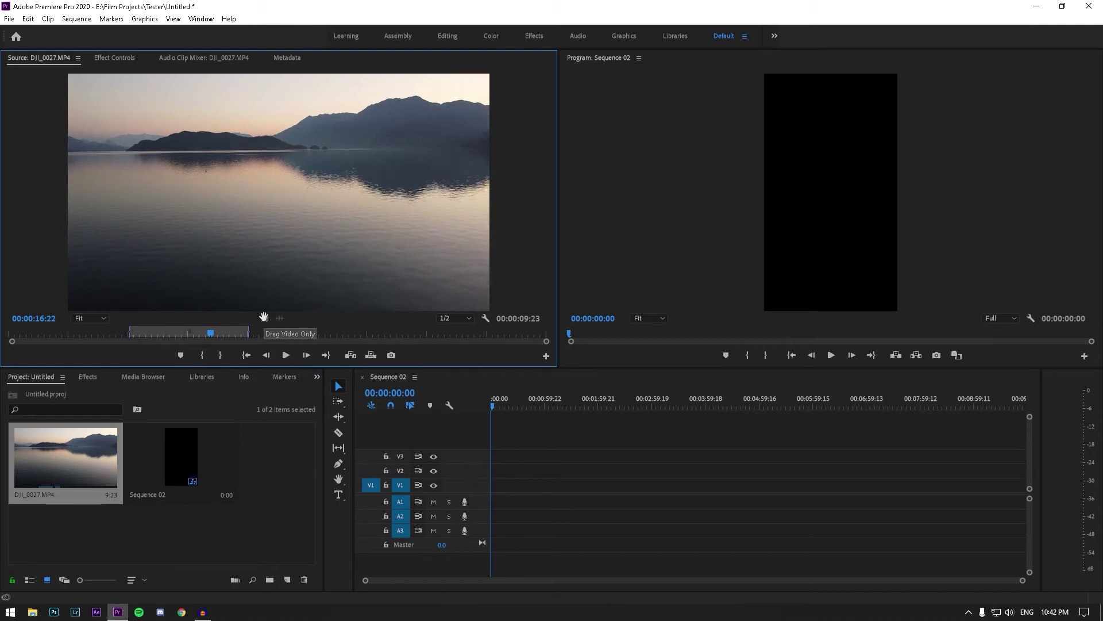
drag(264, 317, 494, 486)
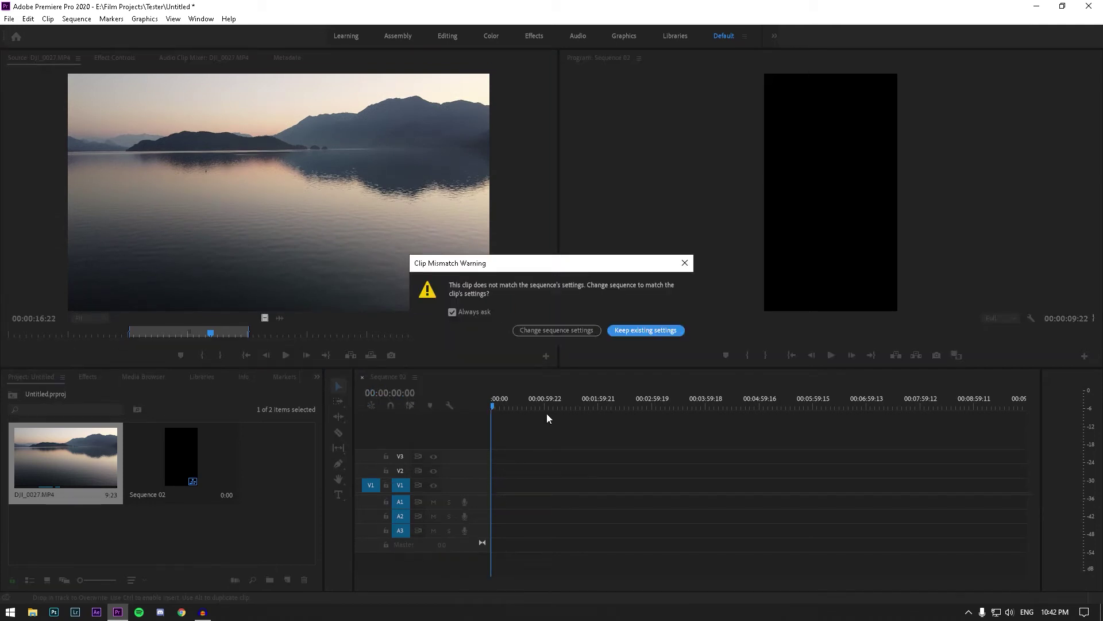
click(640, 330)
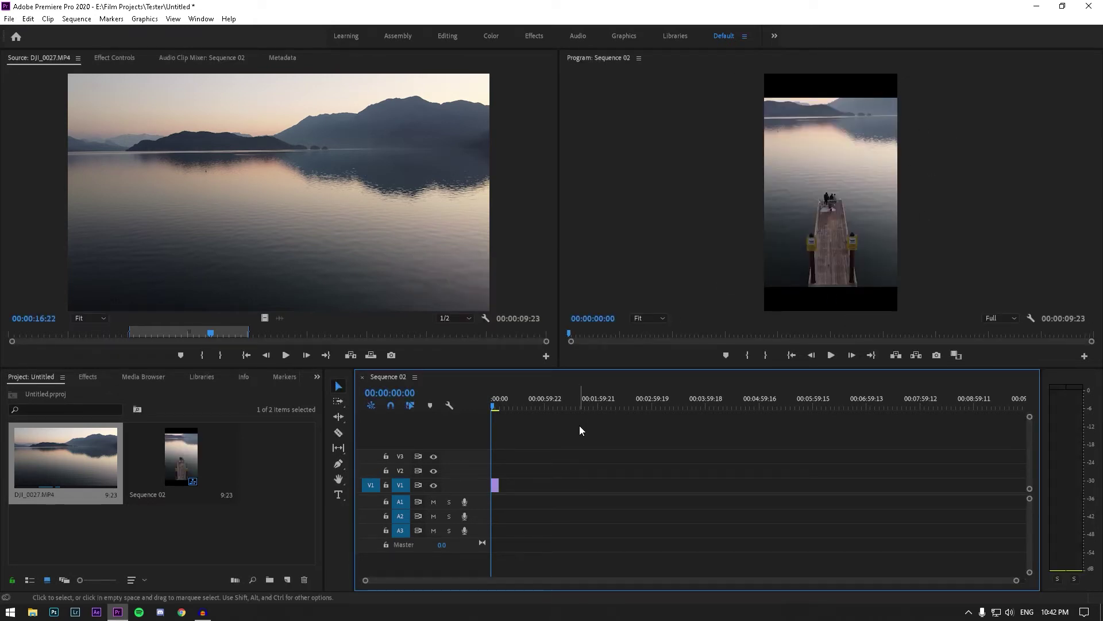
Set the timeline clip's Scale to 126 in Effect Controls and play the sequence.
click(130, 58)
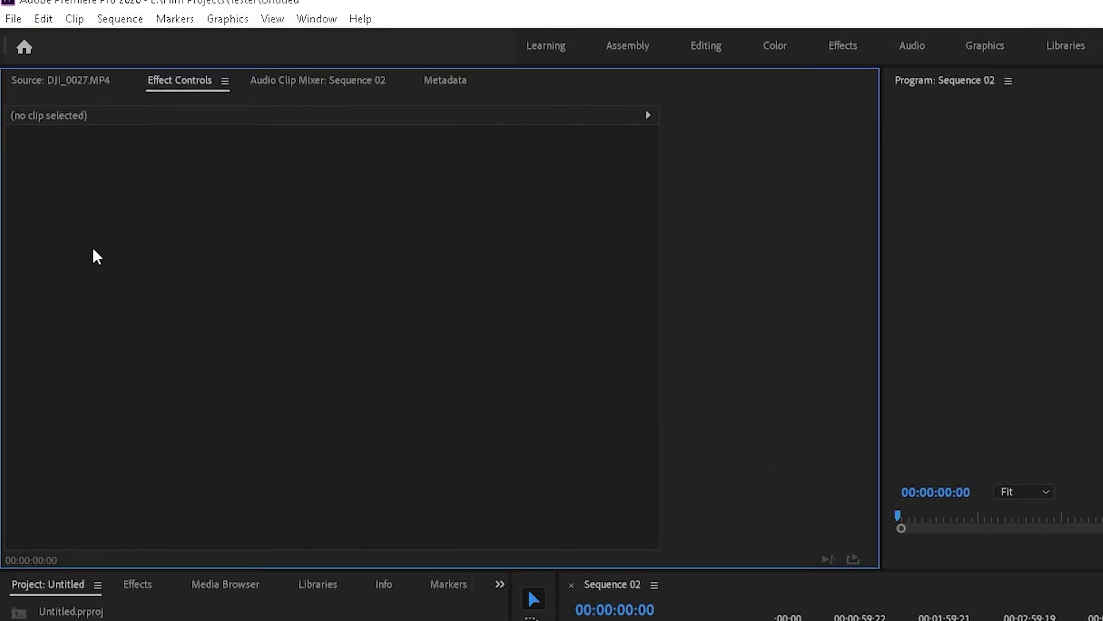
click(805, 618)
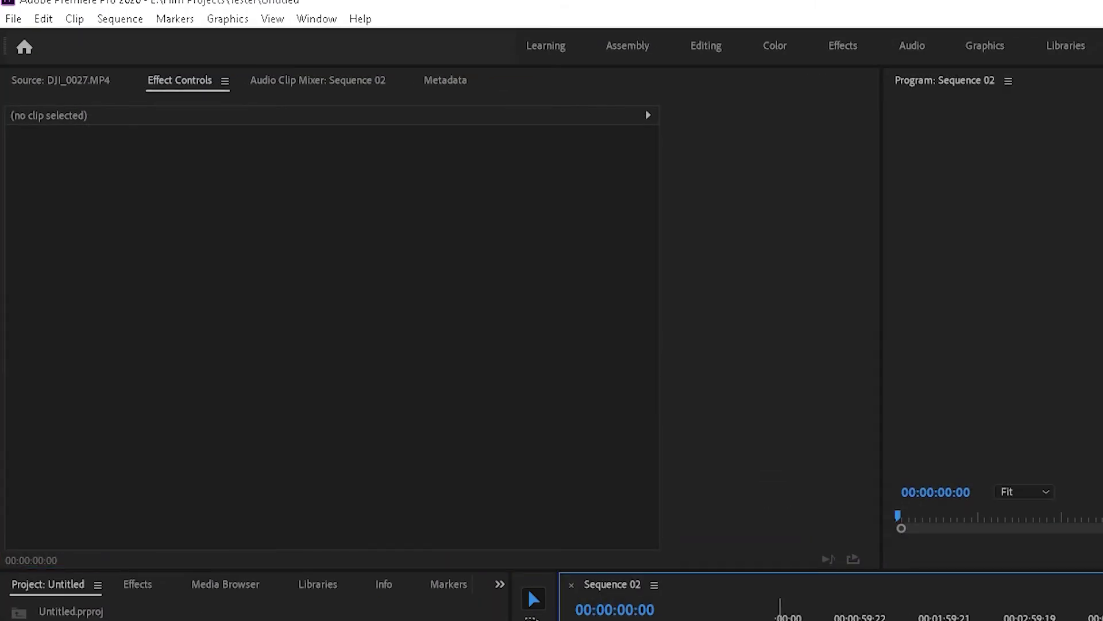
click(338, 192)
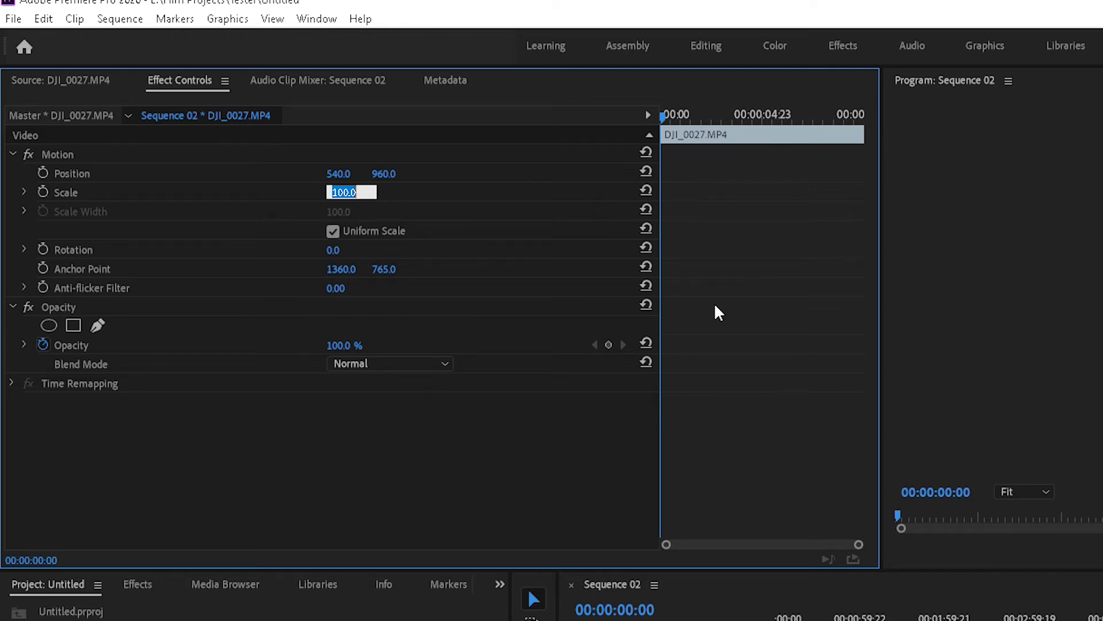
text(126)
key(Return)
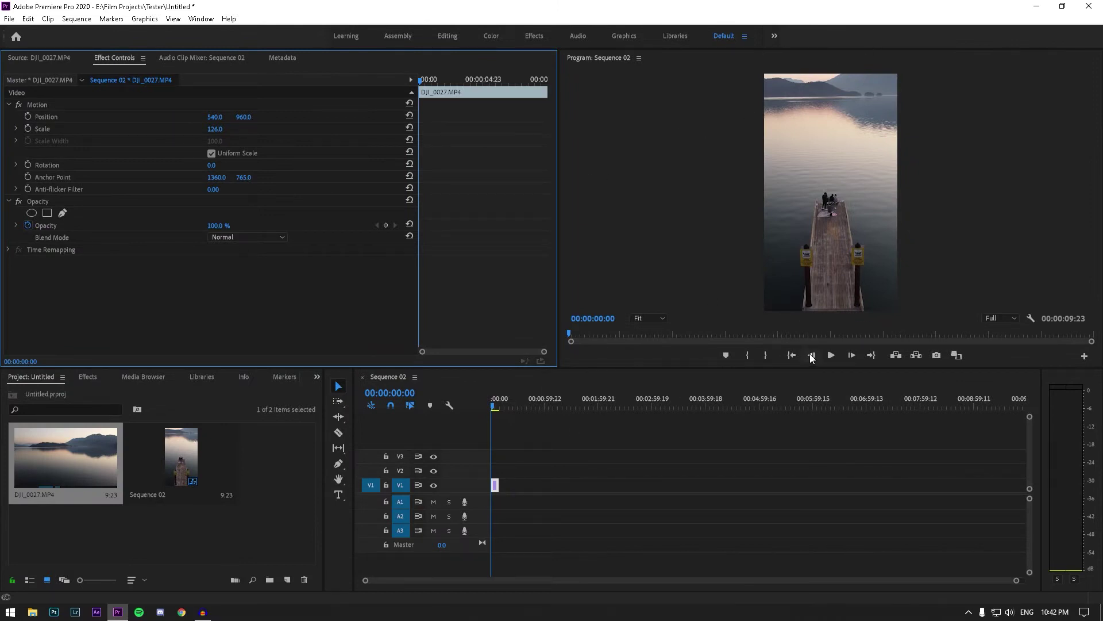
click(830, 355)
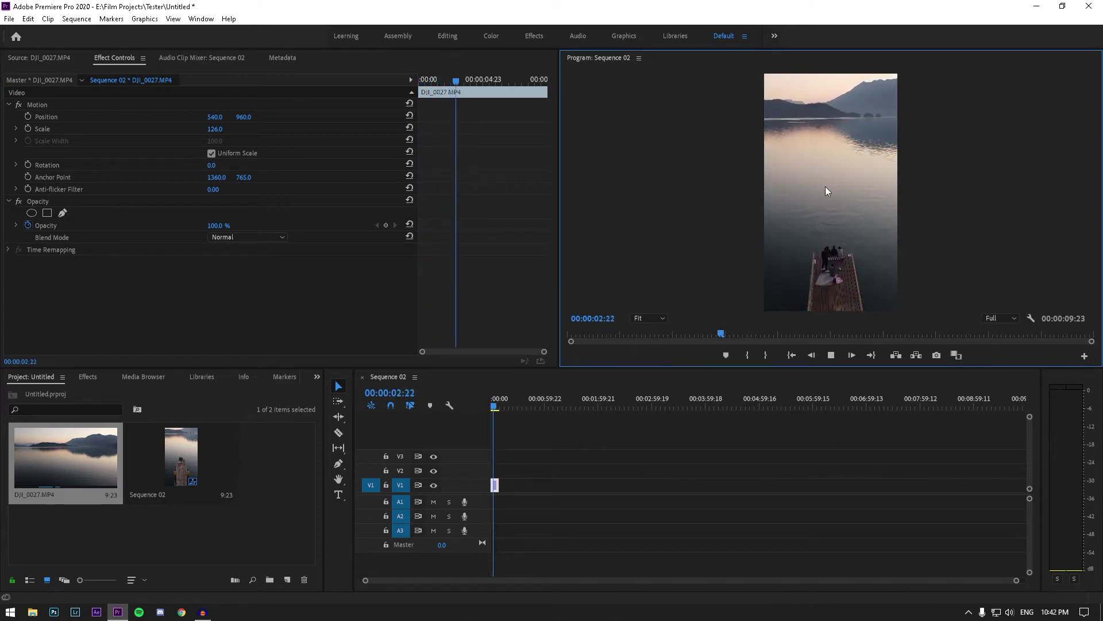
Stop the Program monitor playback.
click(831, 355)
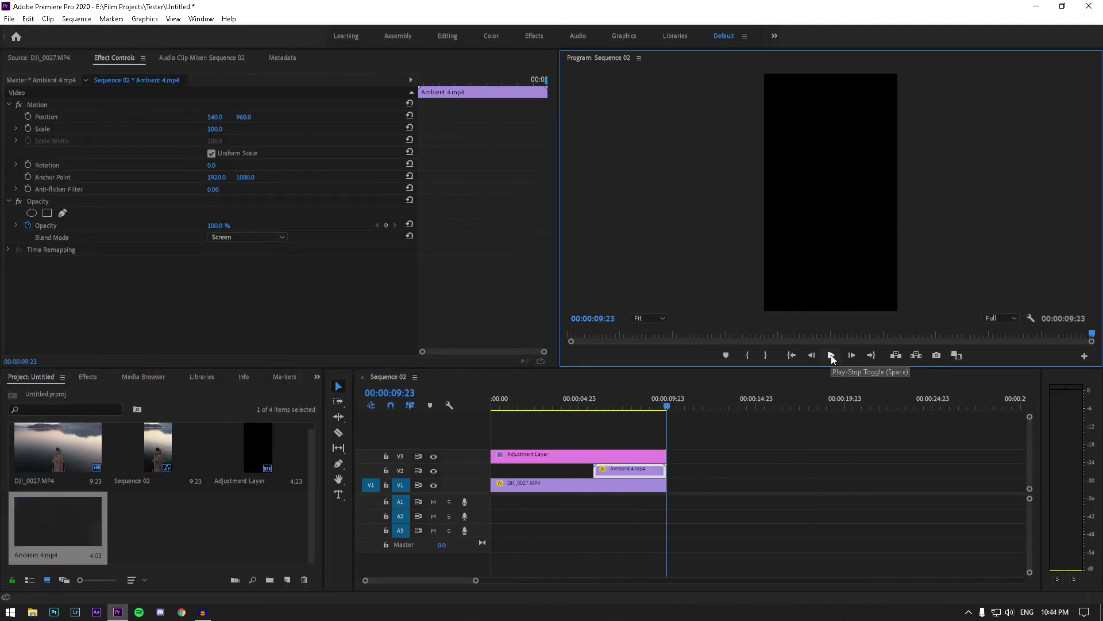
Move the playhead to 00:00:04:04 and open Export Settings for Sequence 02 with Ctrl+M.
drag(653, 406, 565, 406)
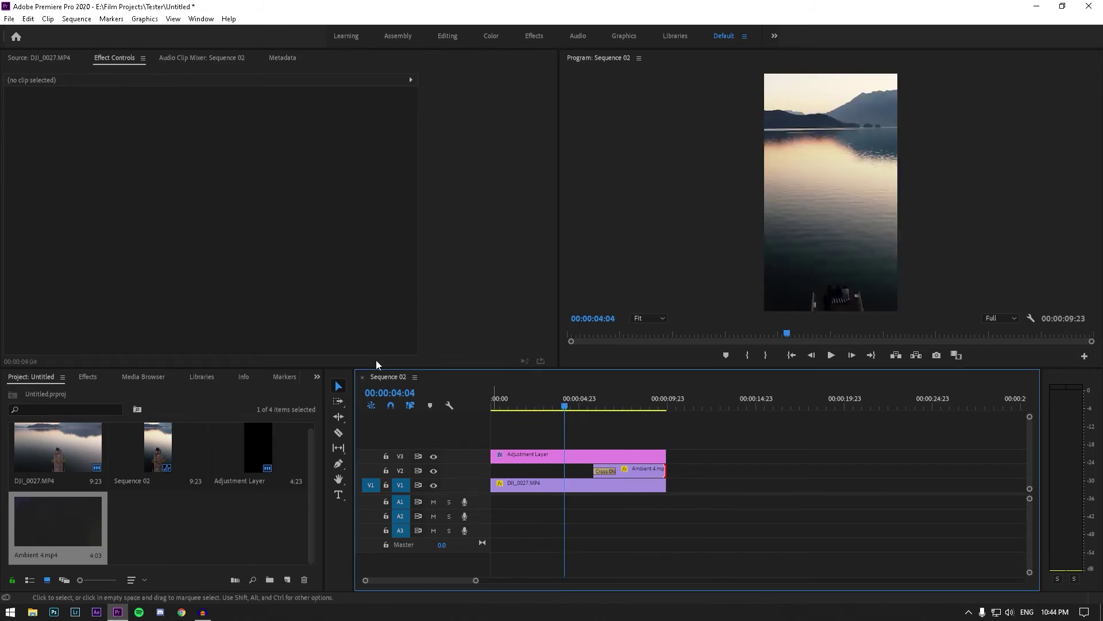
click(233, 470)
click(671, 215)
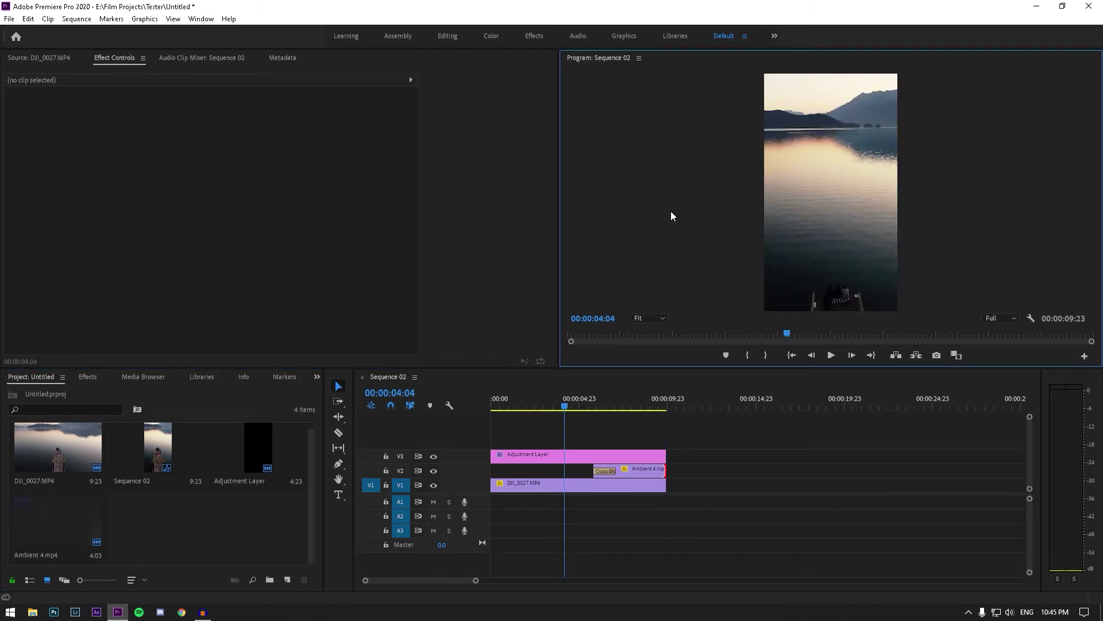
key(ctrl+m)
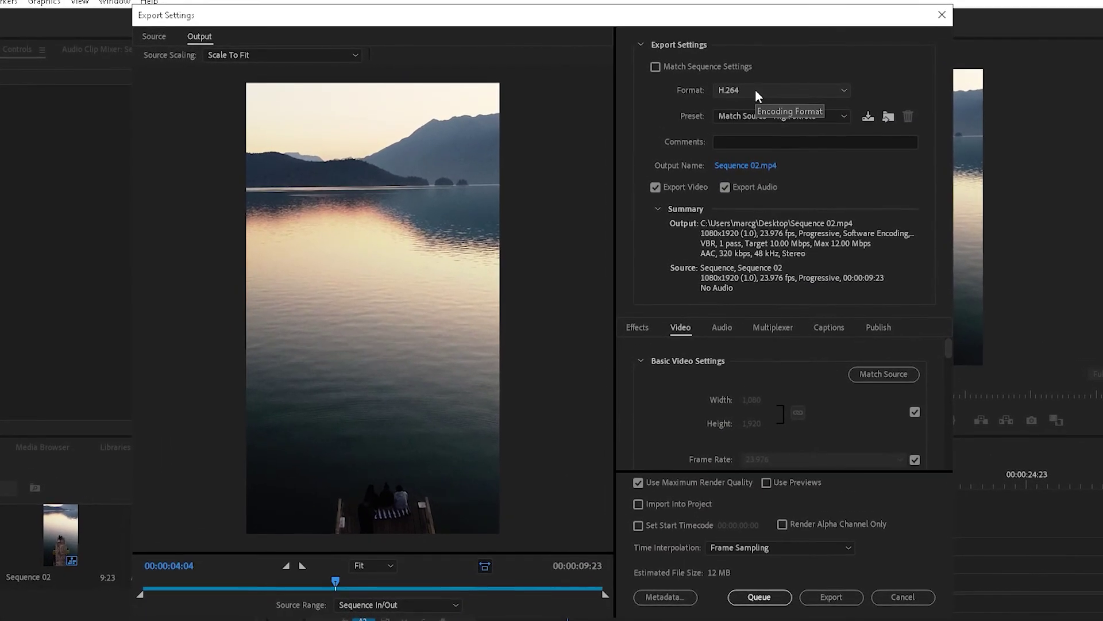
Choose the Instagram Stories export preset.
click(780, 119)
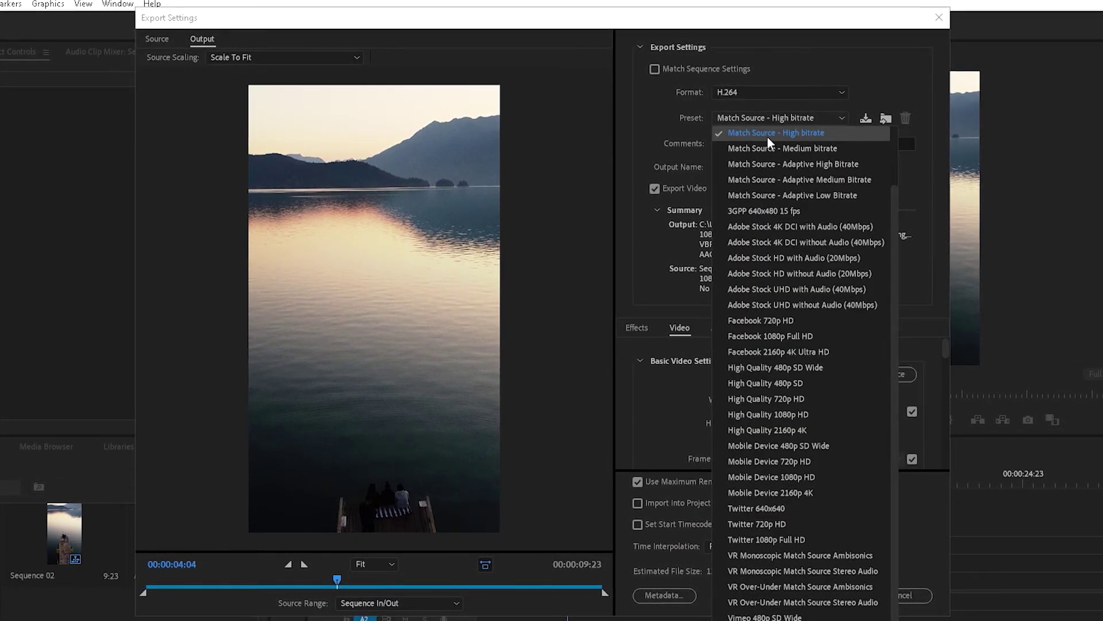
click(756, 133)
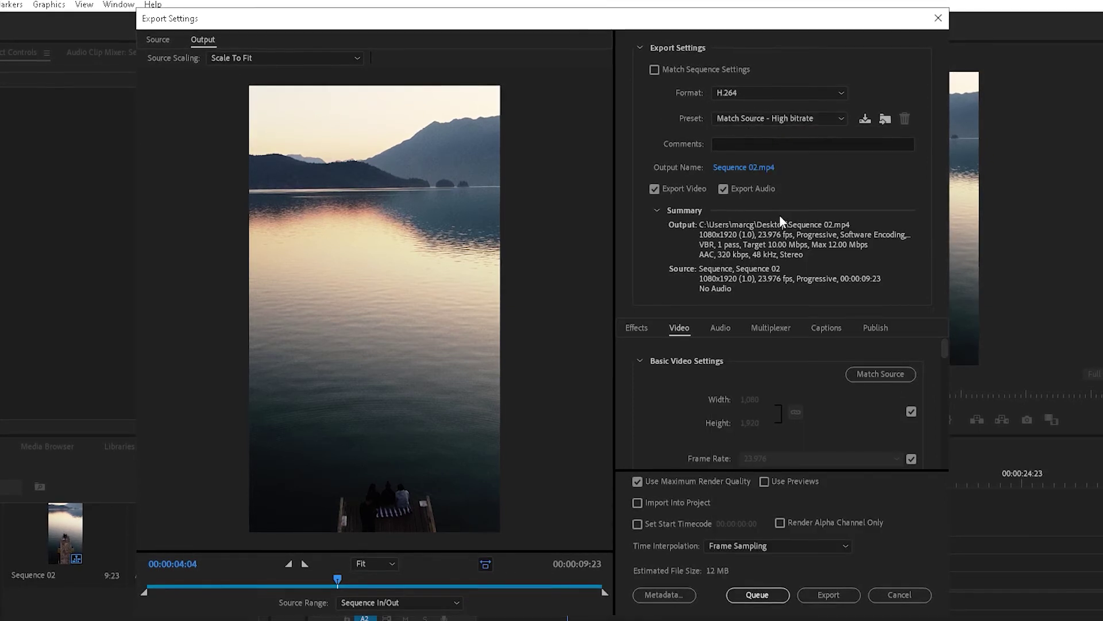
click(780, 119)
scroll(764, 201, up, 3)
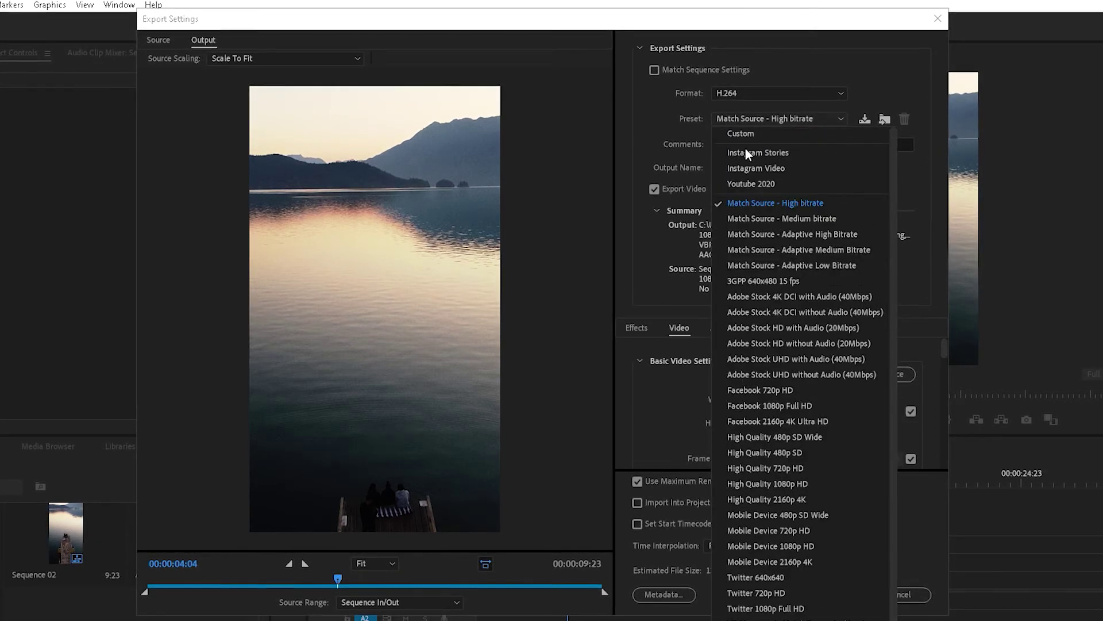
click(767, 153)
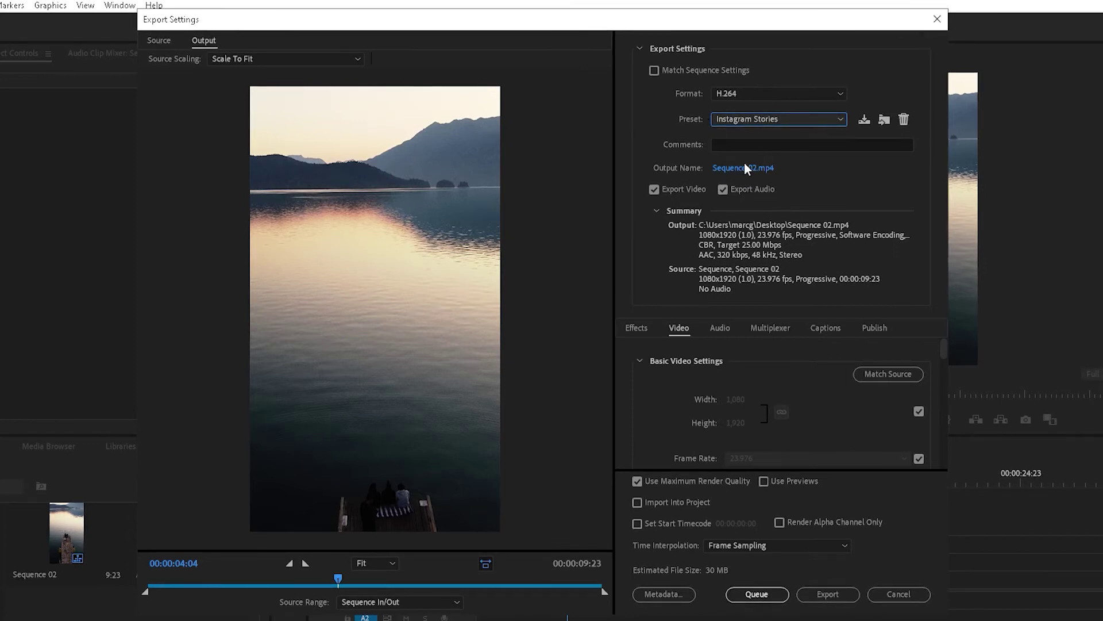
Name the output file 'Insta Reels' on the Desktop.
click(746, 167)
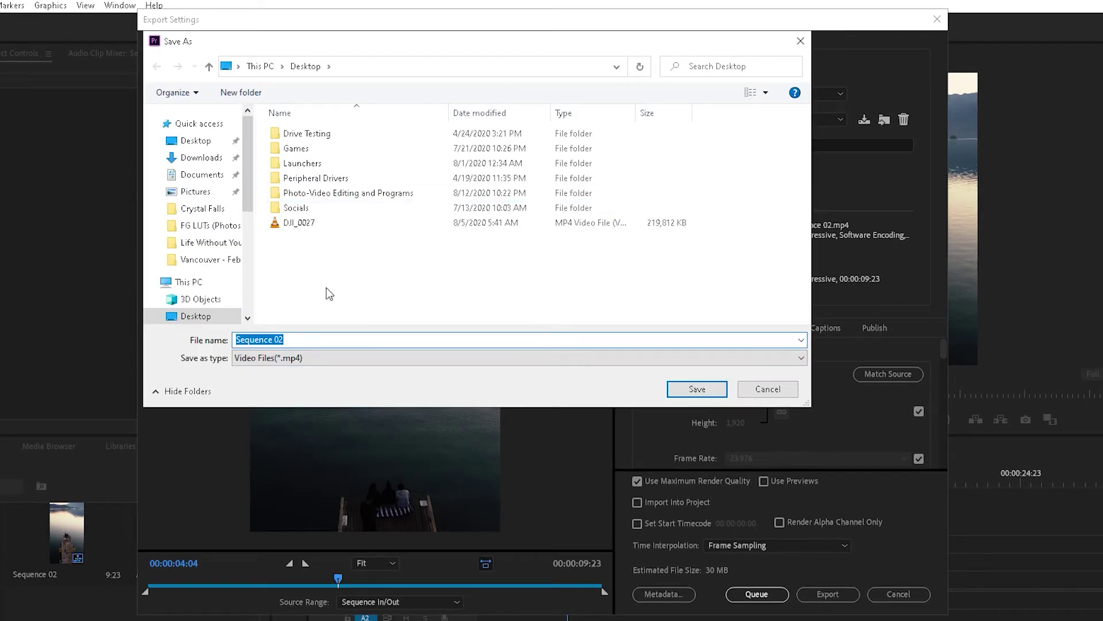
text(r)
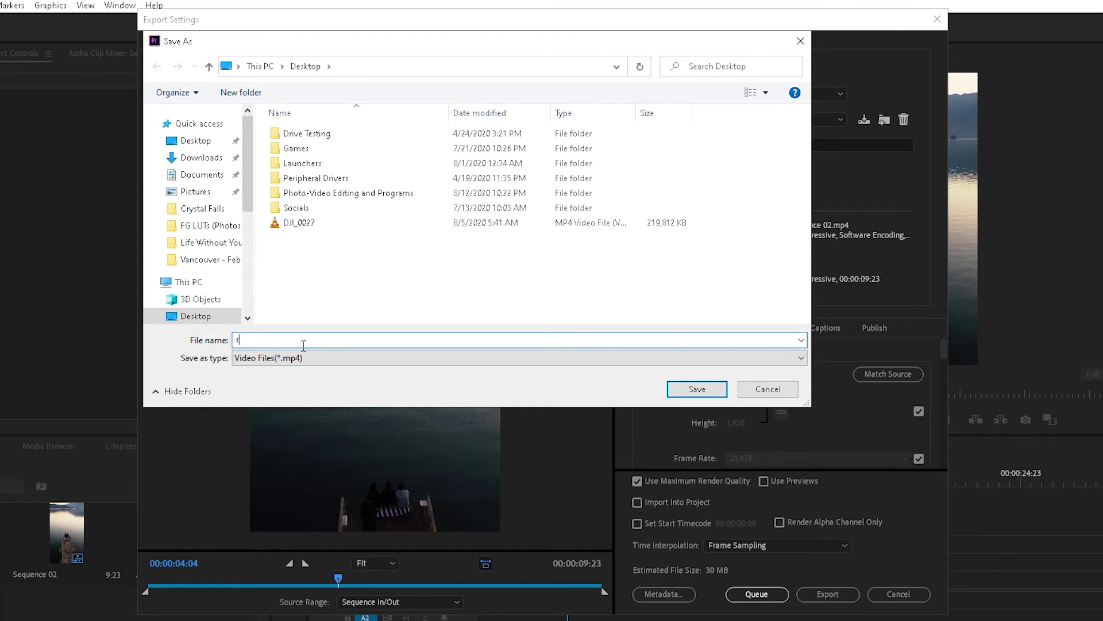
key(BackSpace)
text(Insta )
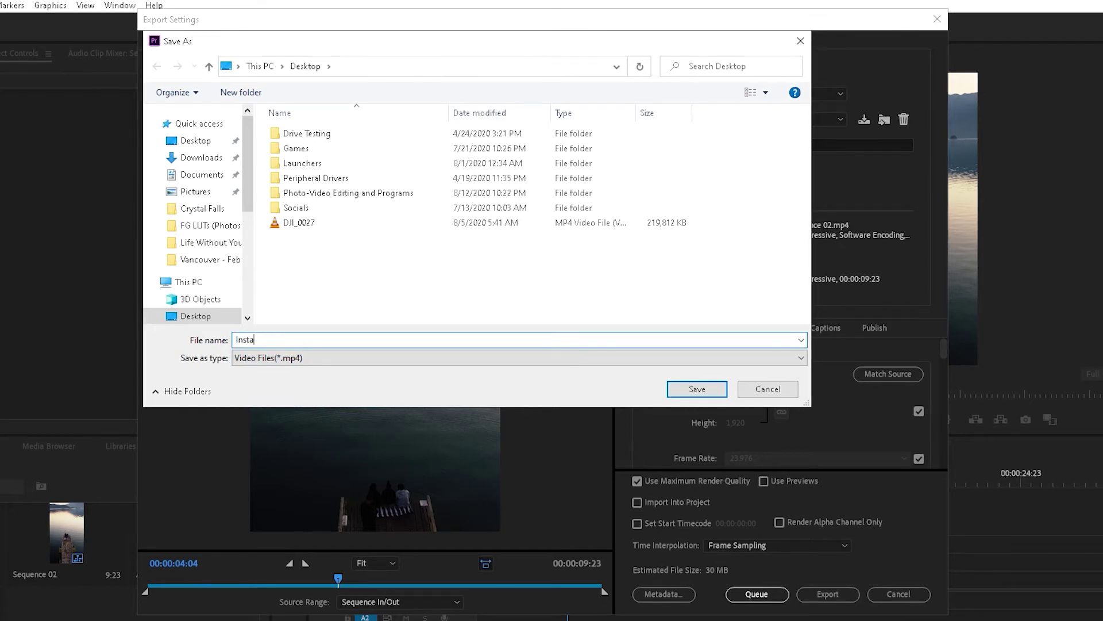
text(Reels)
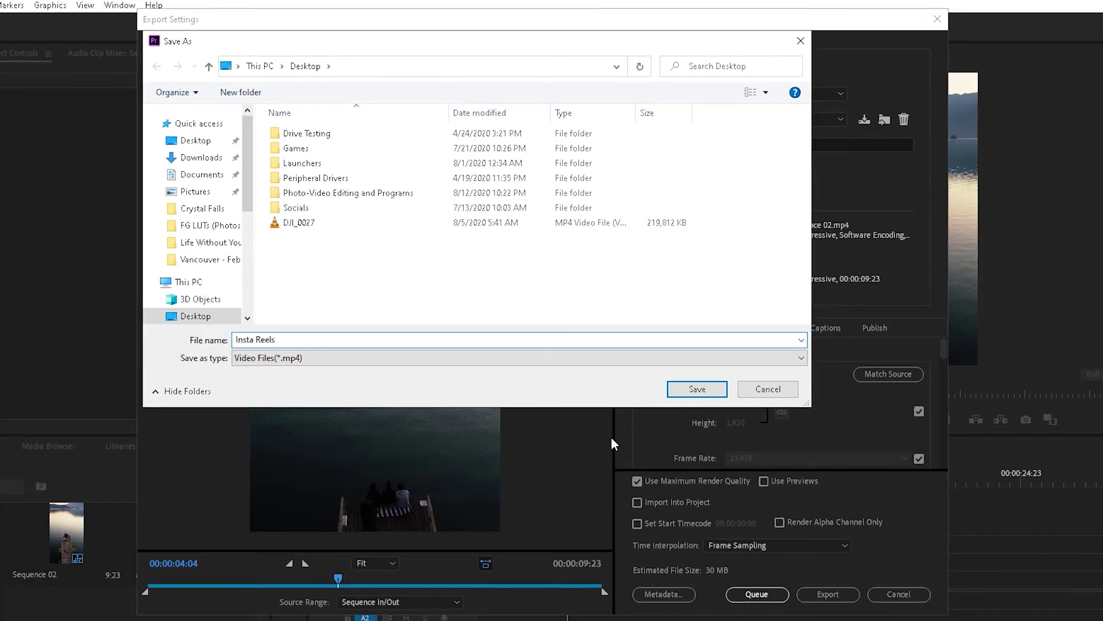
click(698, 389)
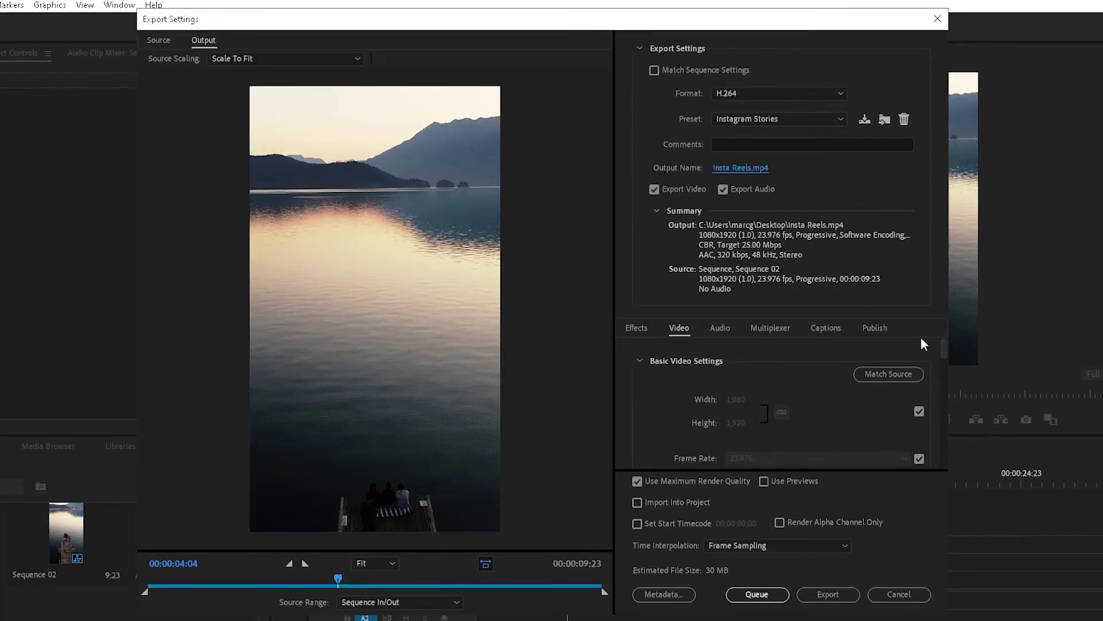
Review the Video settings and export Insta Reels.mp4.
scroll(943, 350, down, 1)
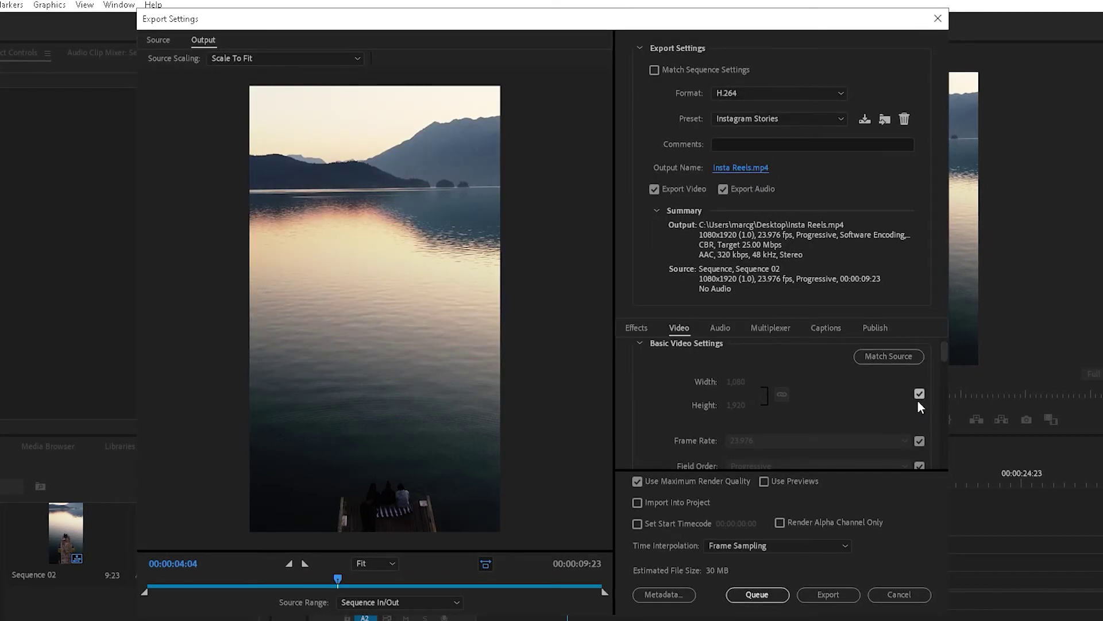
scroll(942, 360, down, 4)
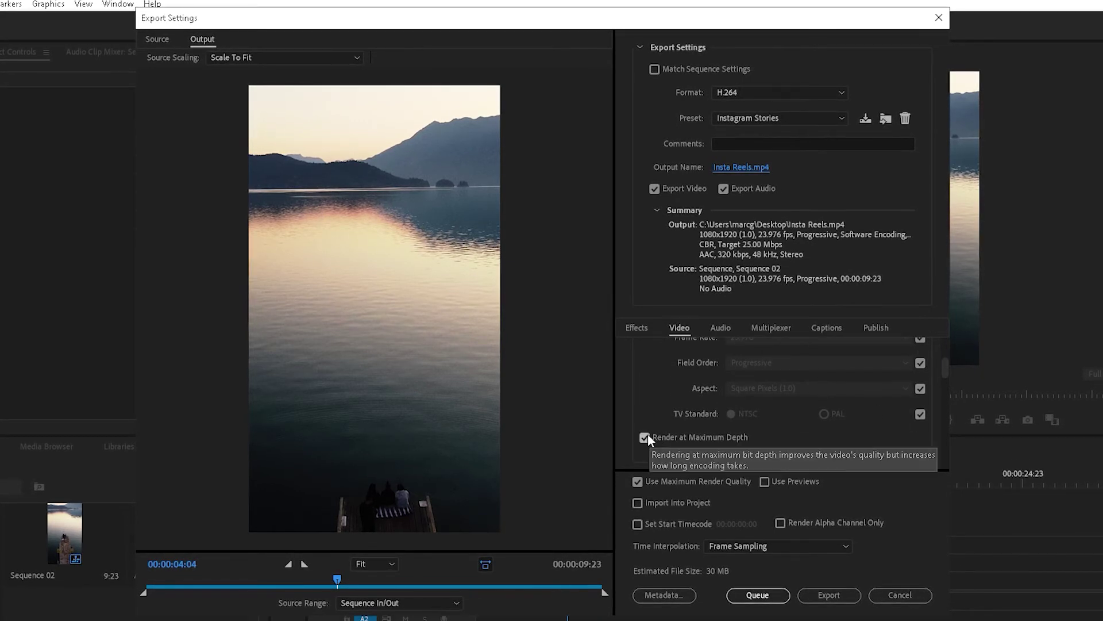
drag(943, 374, 944, 395)
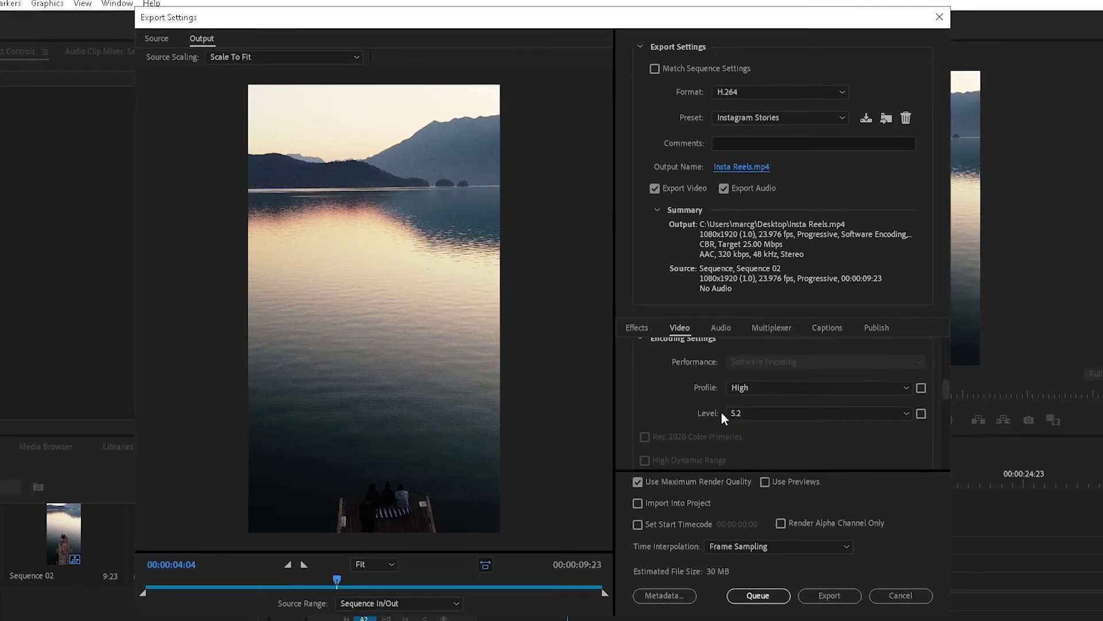
drag(943, 385, 926, 438)
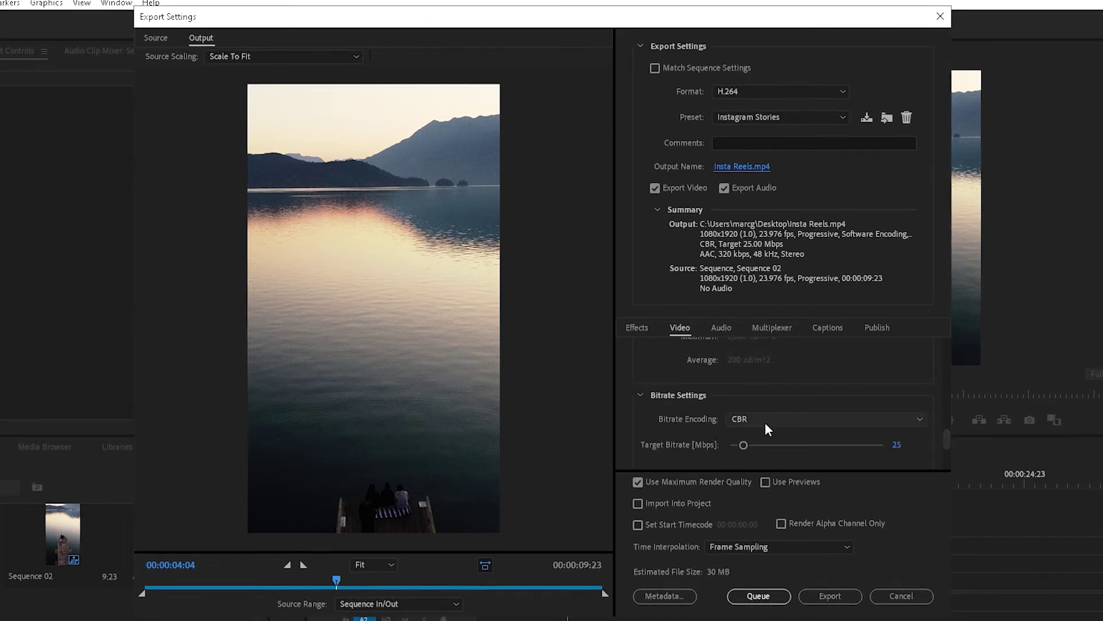
drag(949, 446, 950, 461)
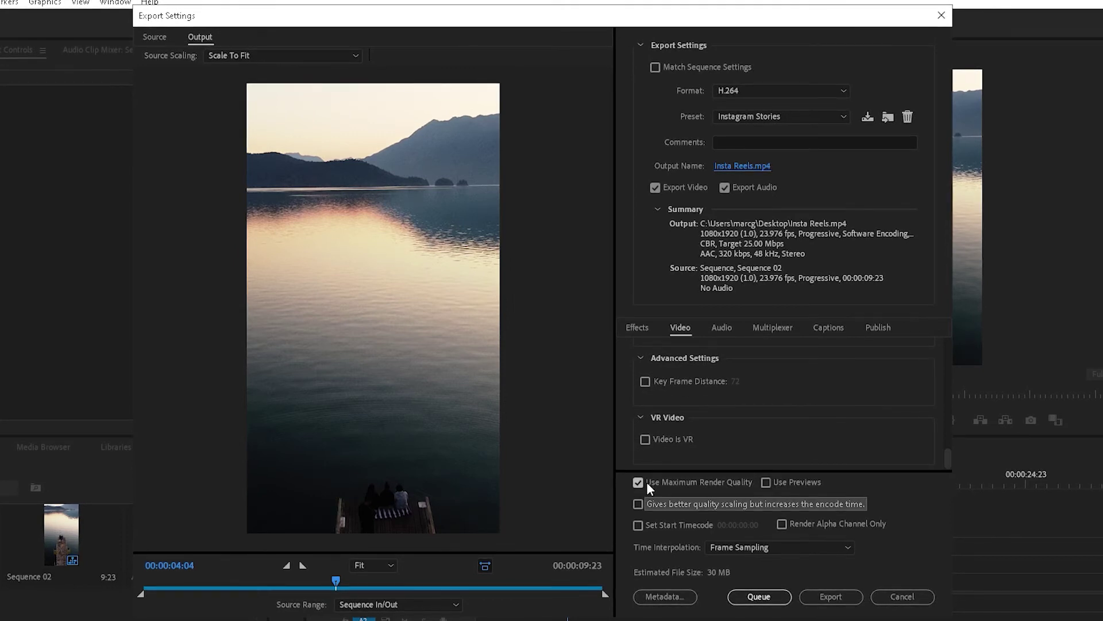
click(846, 597)
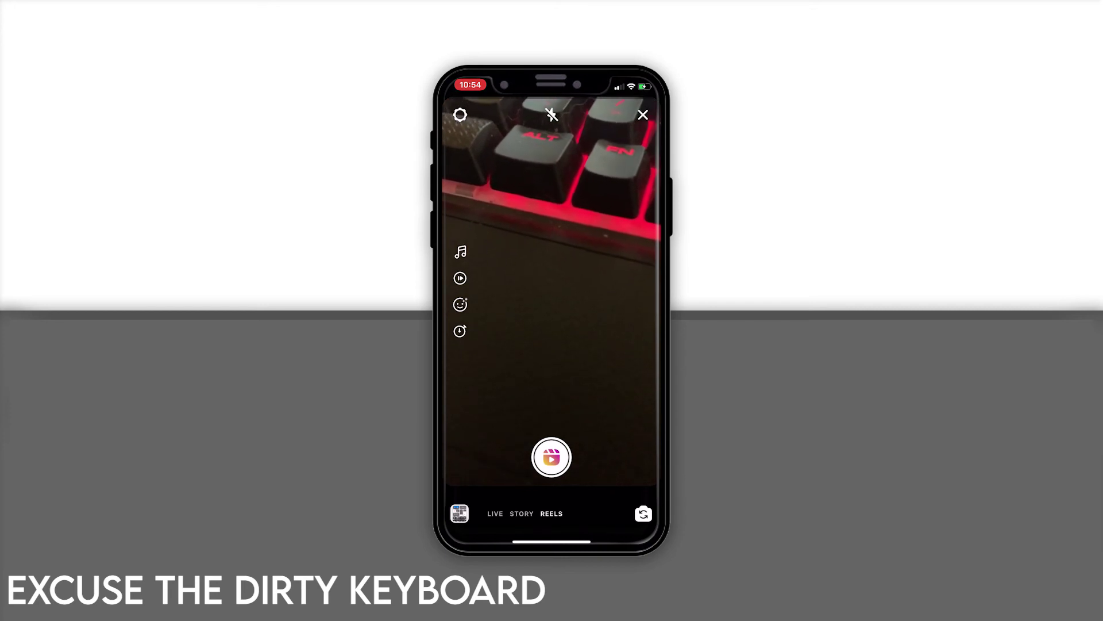
Switch Instagram's camera to Reels and pick the 0:09 lake video from the gallery.
click(522, 513)
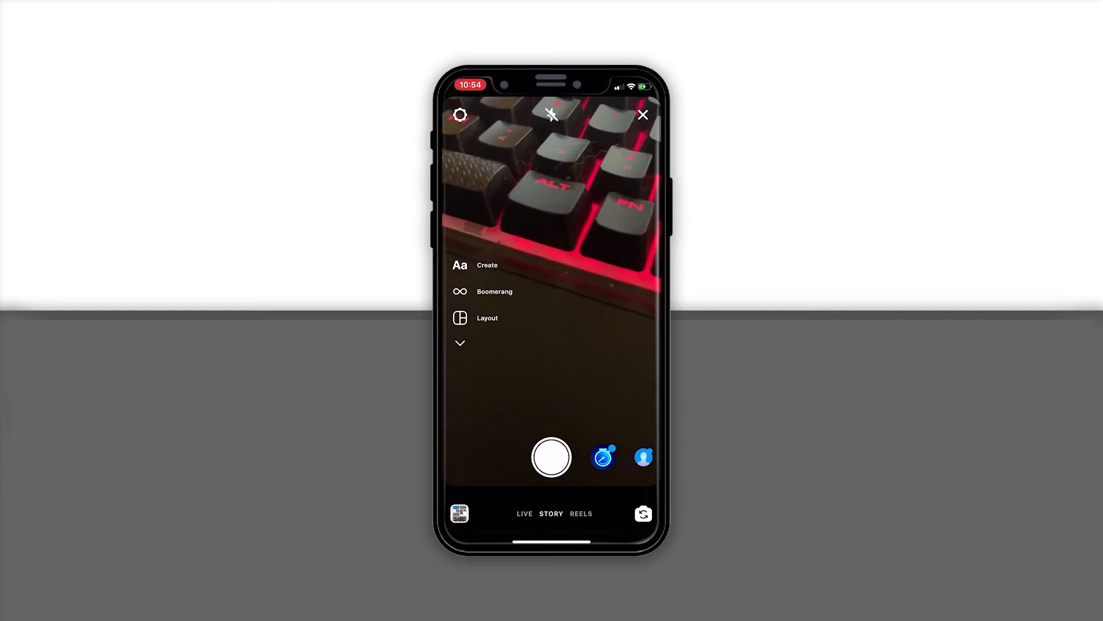
click(581, 513)
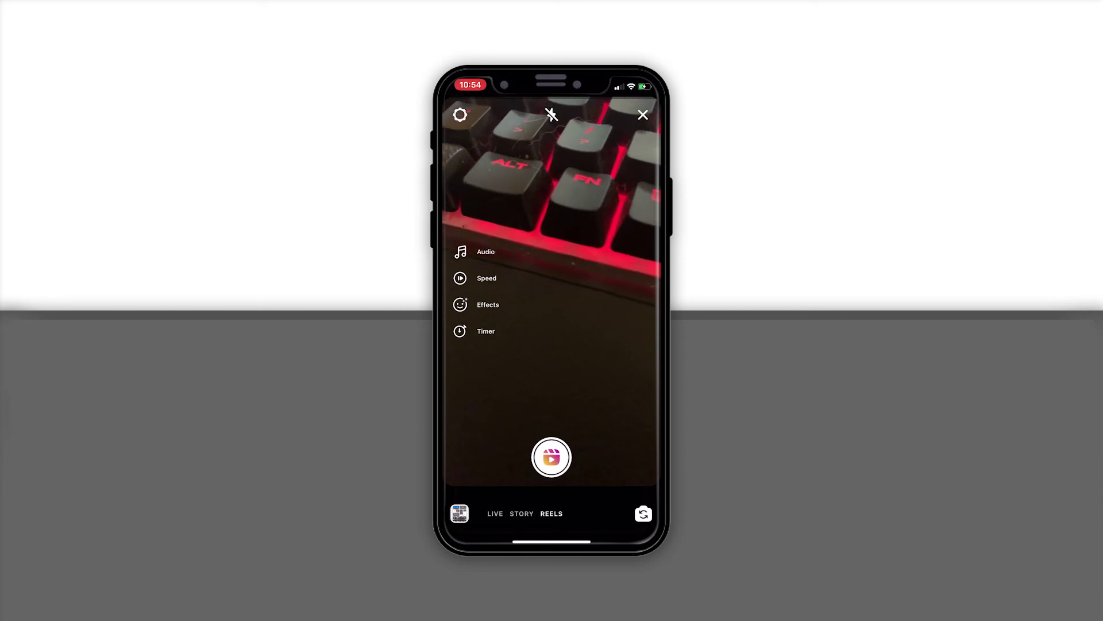
click(460, 514)
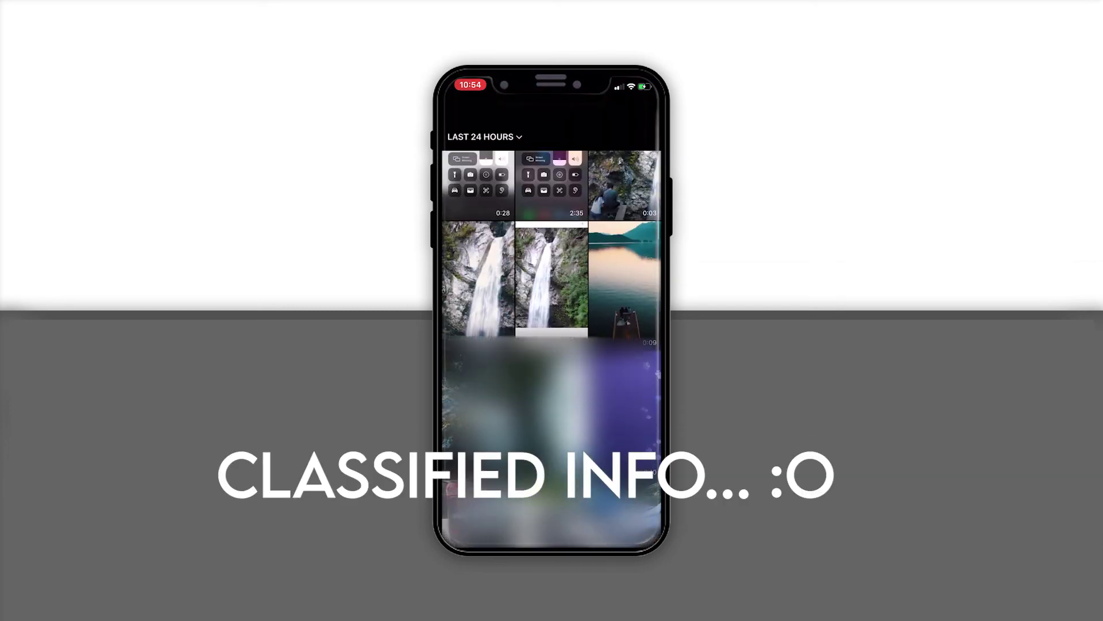
click(624, 279)
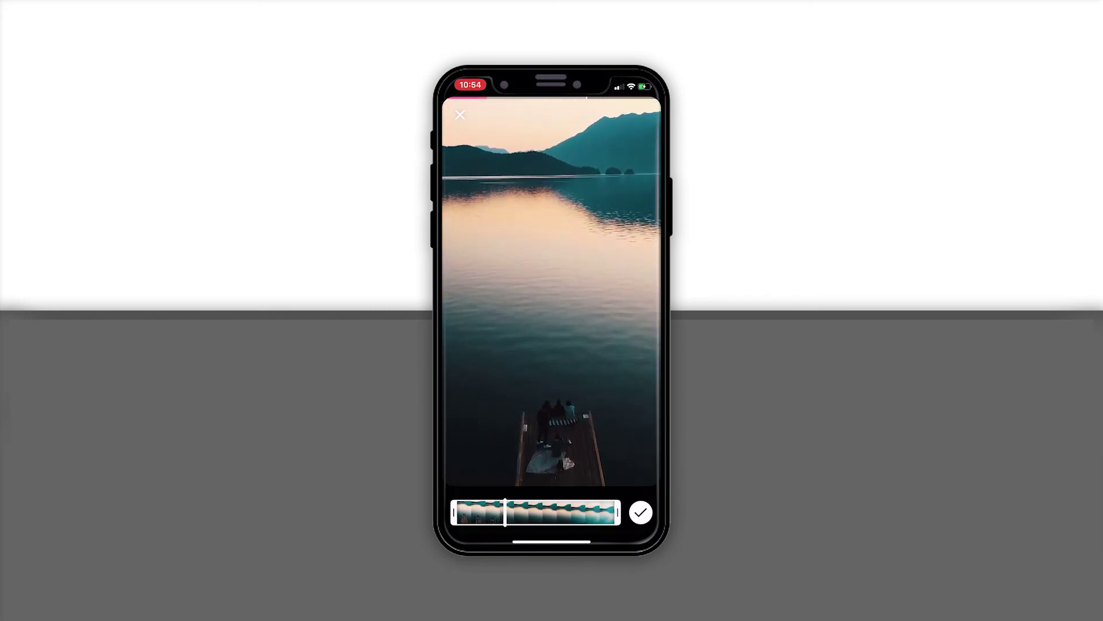
Accept the lake clip's trim and proceed to the Reel editing screen.
click(640, 512)
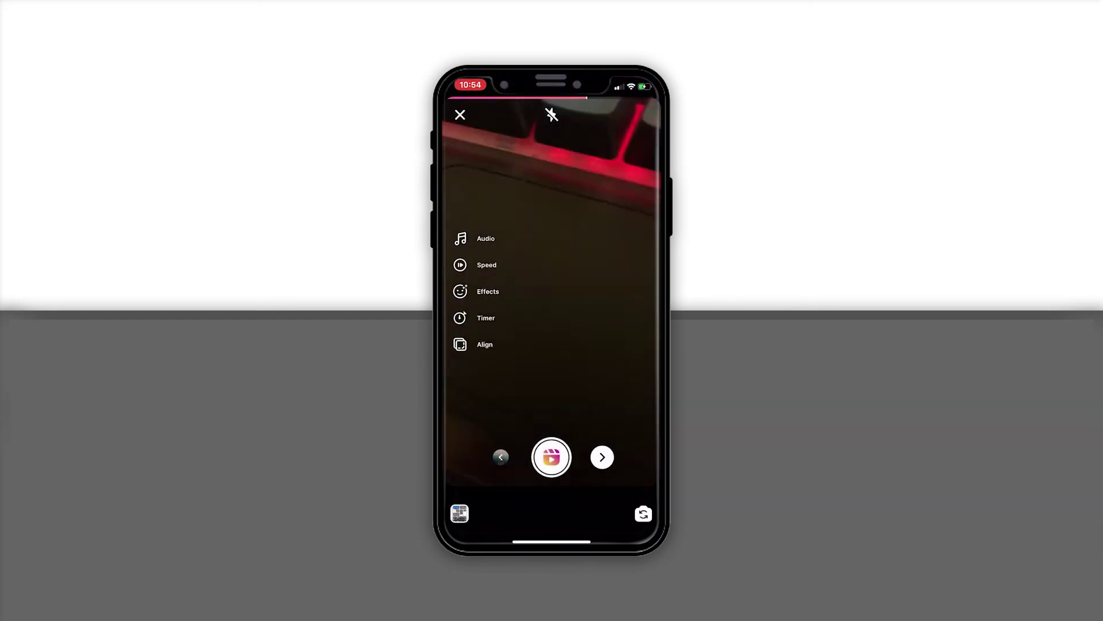
click(602, 456)
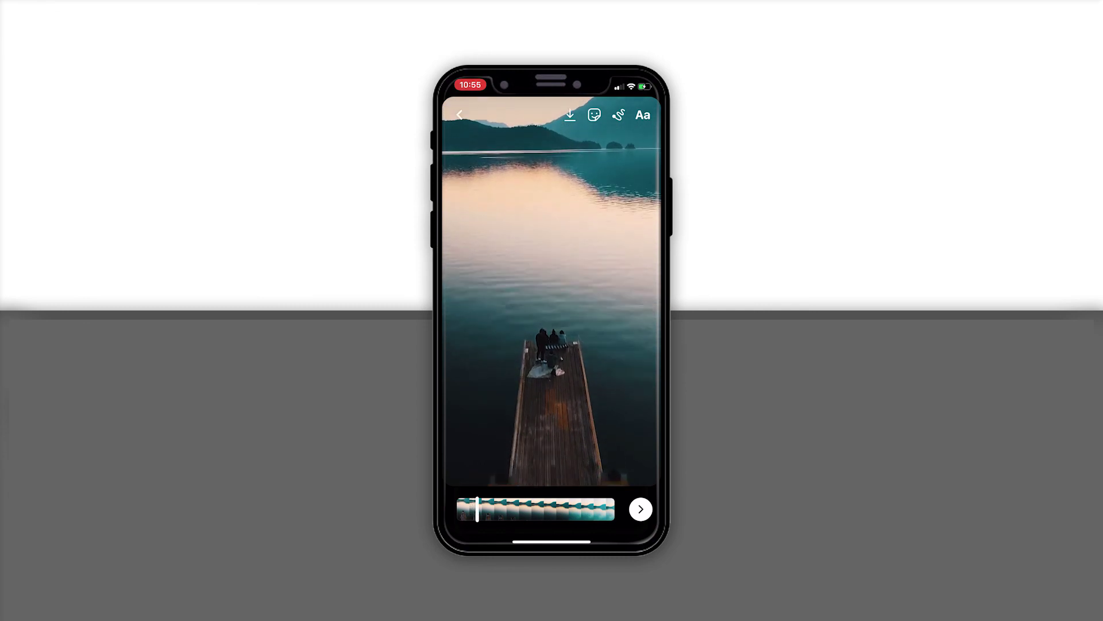
Advance the lake Reel past trimming to its Share page, with Also Share to Feed on.
click(641, 509)
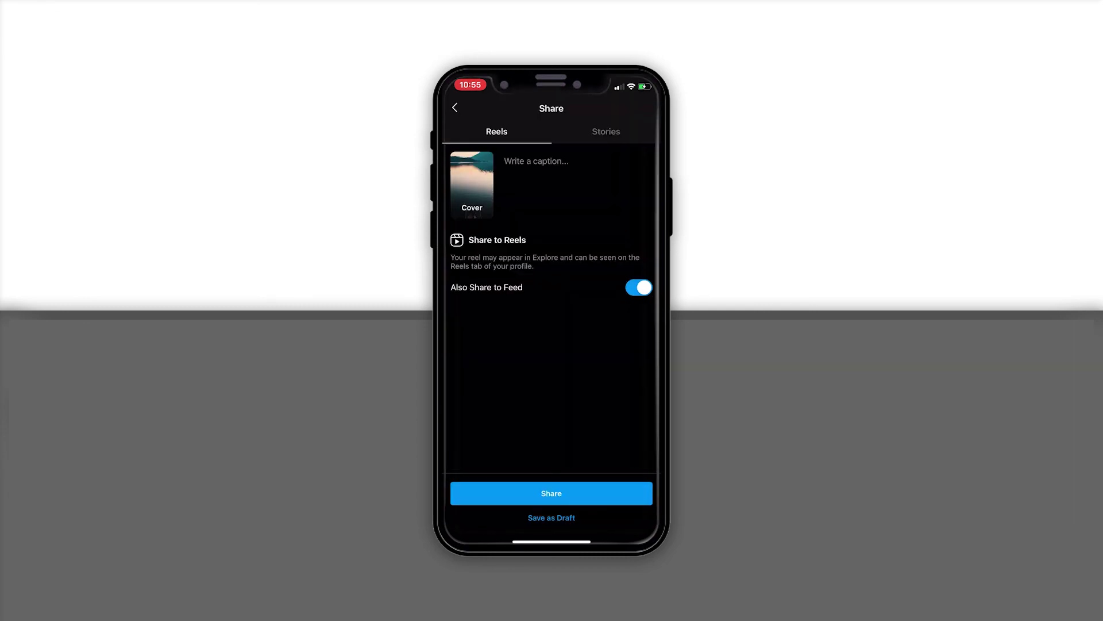